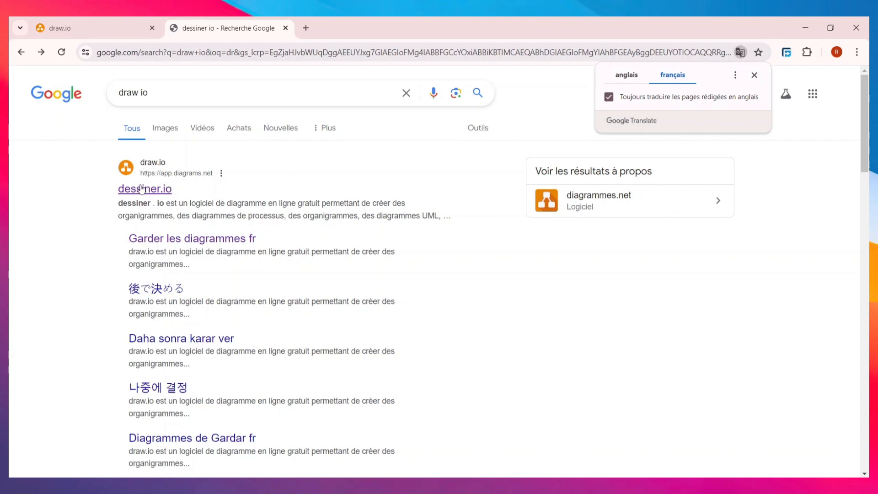
# Step: Open draw.io from the search results, close the duplicate tab, and start a blank diagram by deciding on storage later
pyautogui.click(140, 189)
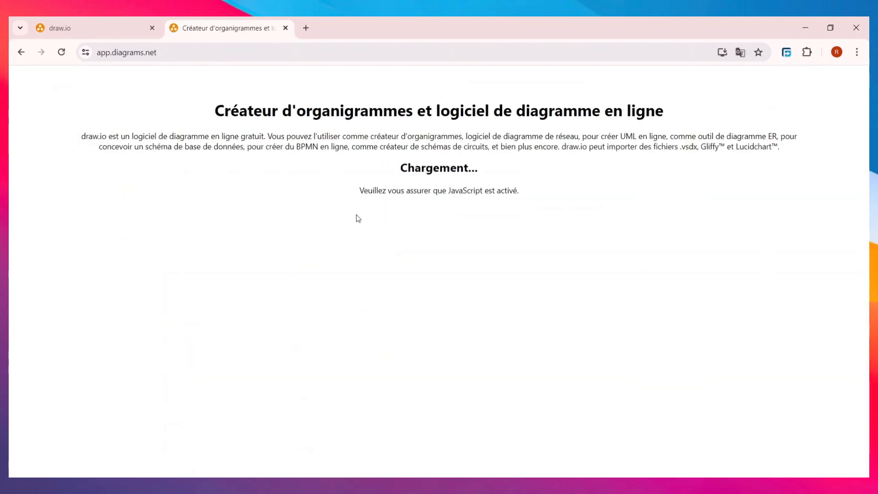
pyautogui.click(285, 28)
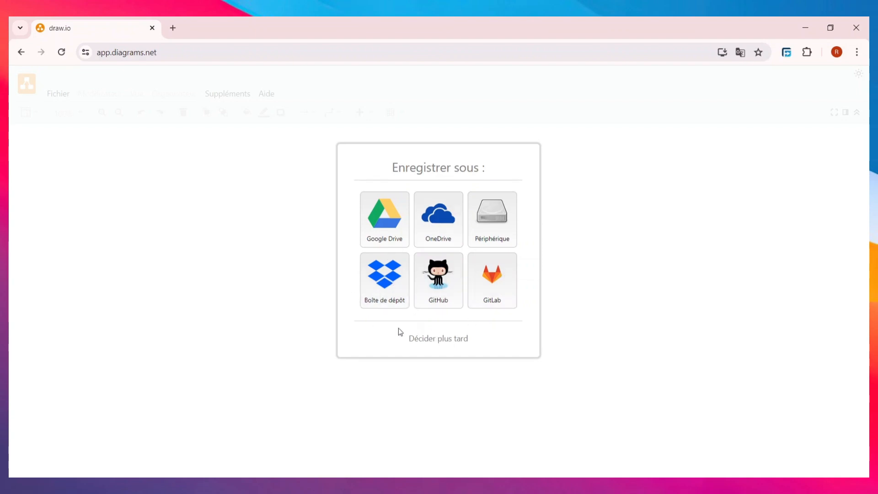
pyautogui.click(438, 343)
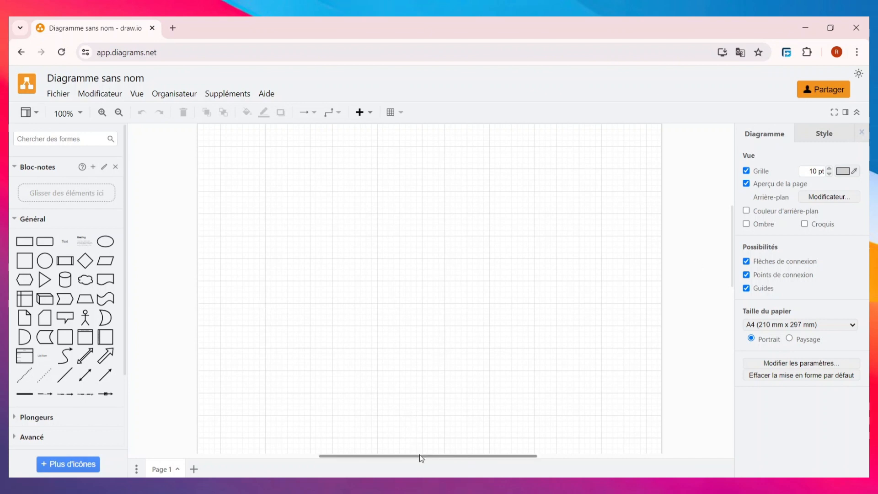
# Step: Increase the page grid size to 11 pt and return it to 10 pt
pyautogui.moveTo(419, 455); pyautogui.dragTo(342, 448)
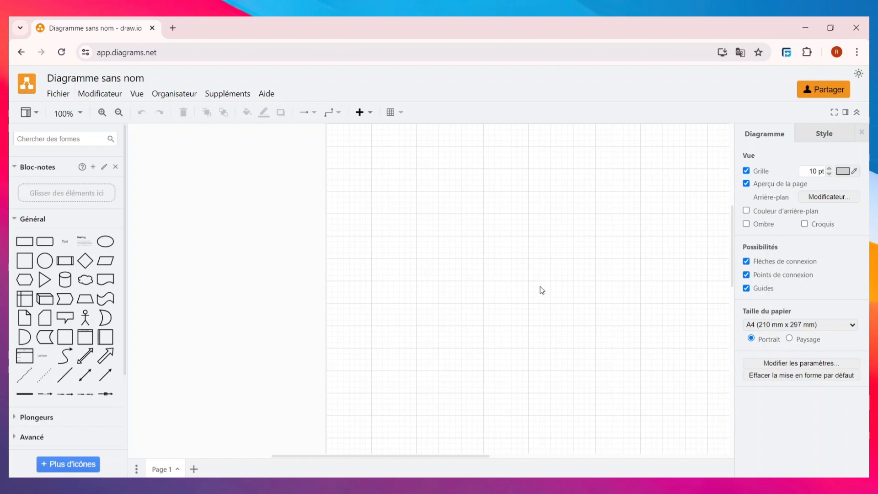
pyautogui.moveTo(437, 454); pyautogui.dragTo(479, 459)
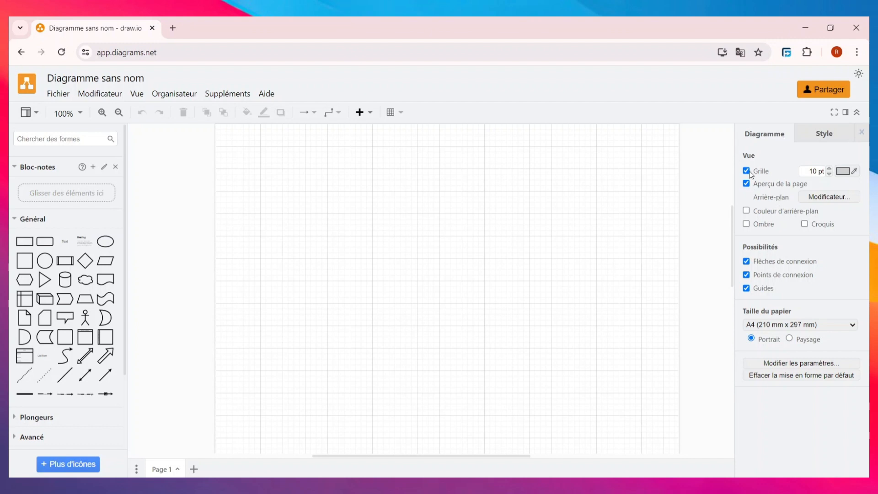
pyautogui.click(829, 169)
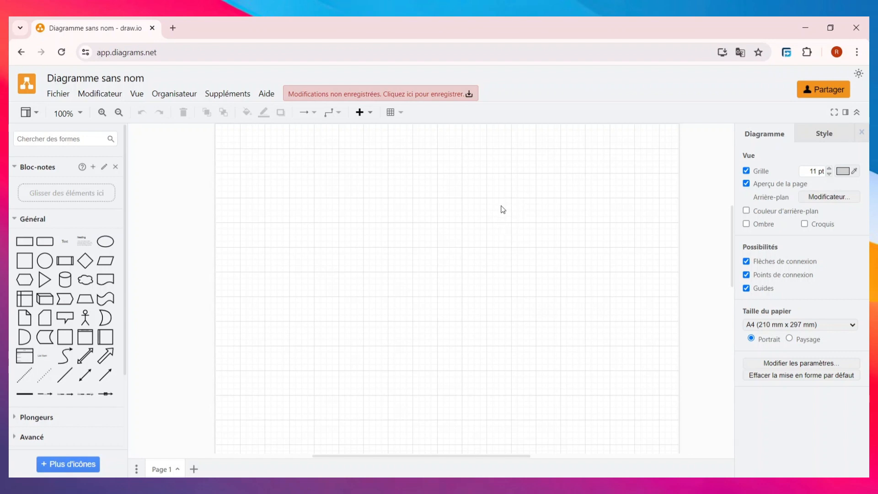
pyautogui.click(829, 173)
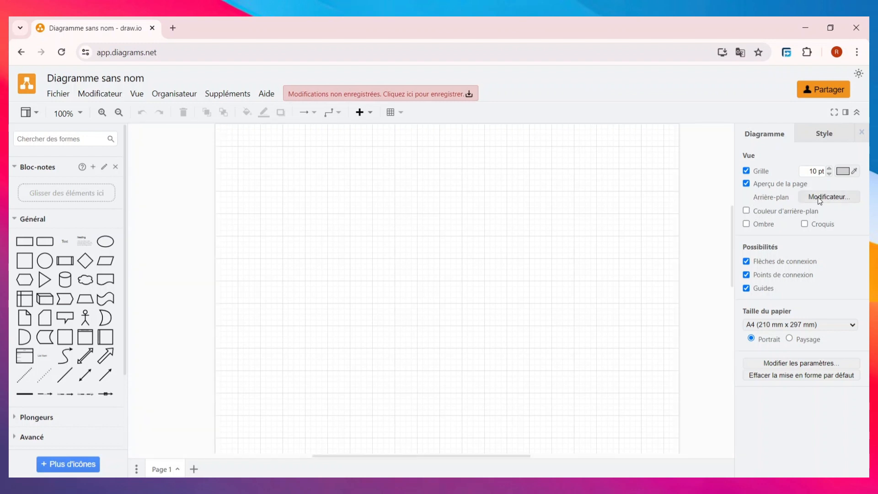
# Step: Enable the page background colour and set it to light yellow, FFFF99
pyautogui.click(751, 213)
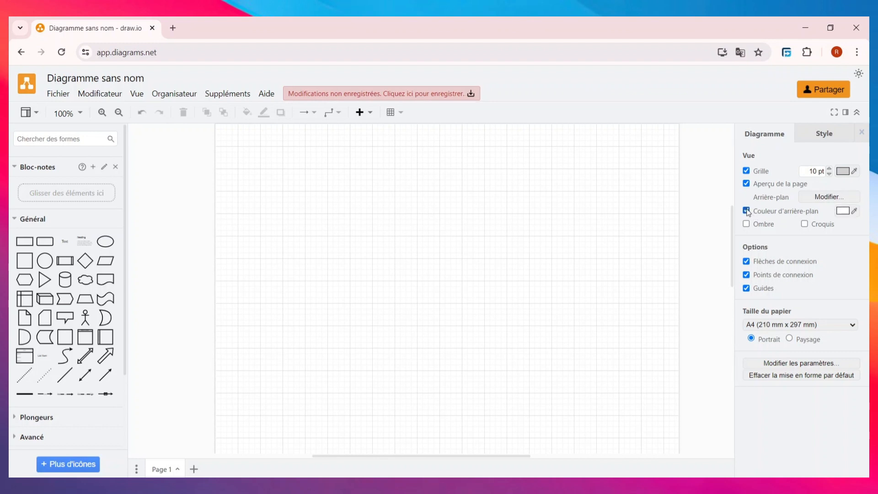
pyautogui.click(842, 211)
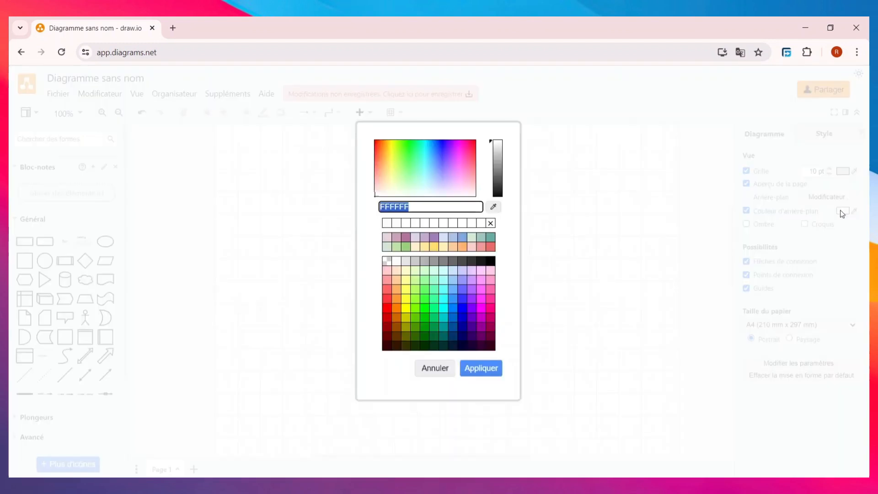
pyautogui.click(408, 283)
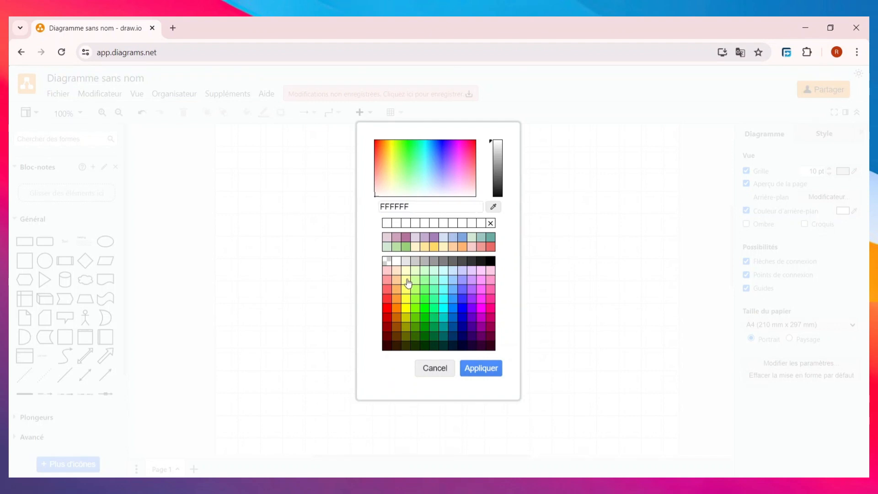
pyautogui.click(425, 209)
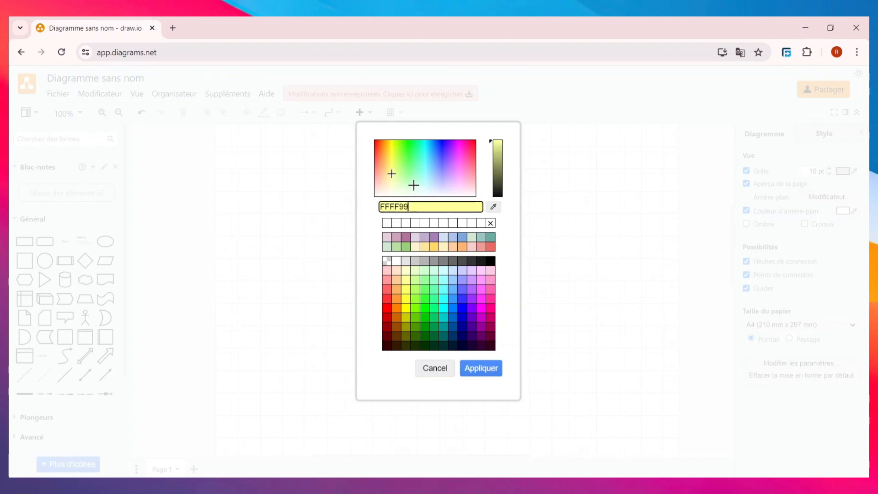
pyautogui.click(486, 369)
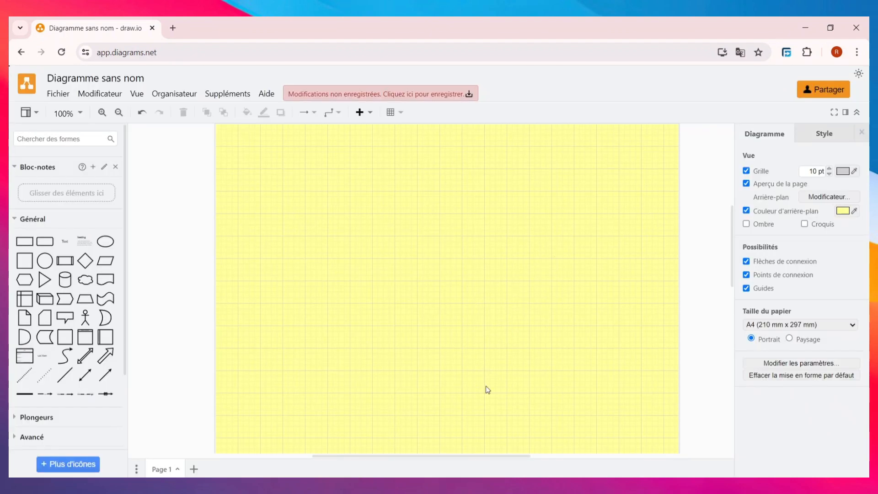
# Step: Change the page background colour to white, FFFFFF
pyautogui.click(843, 210)
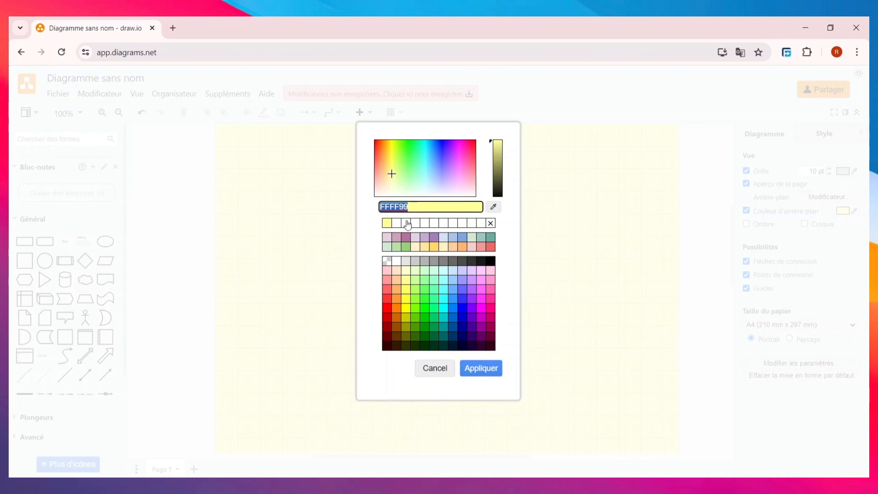
pyautogui.click(407, 223)
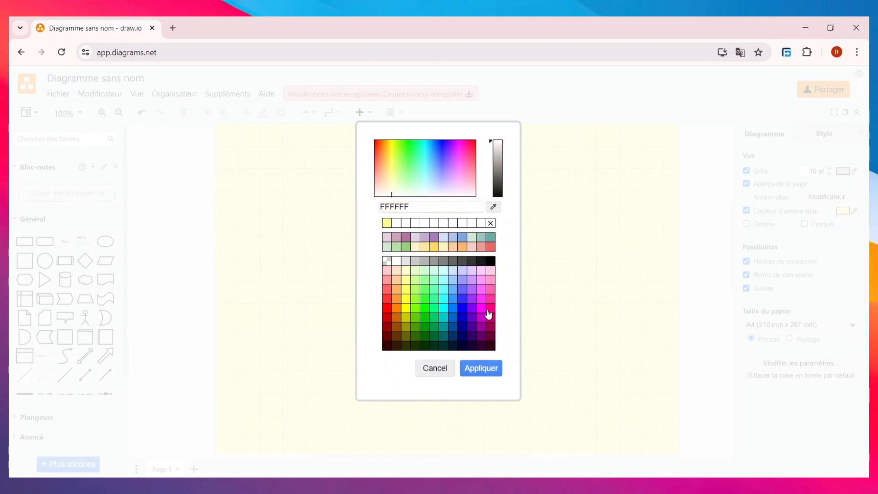
pyautogui.click(479, 372)
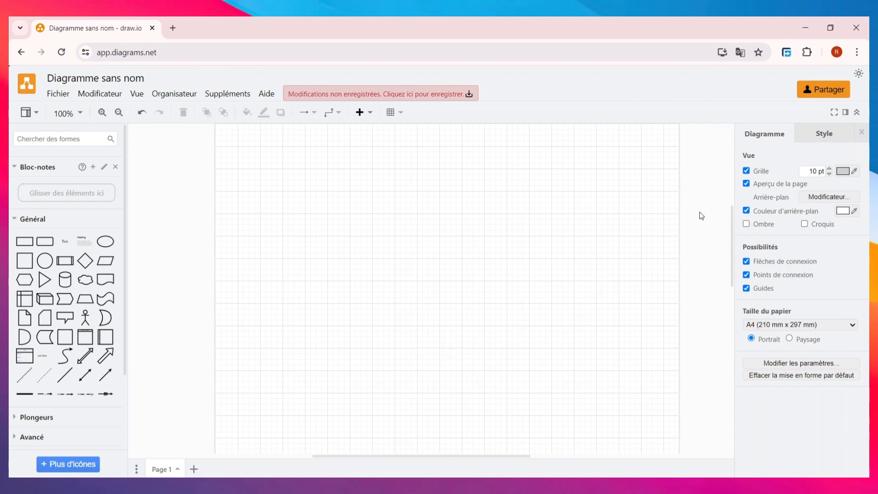
# Step: Select A4 (210 mm x 297 mm) as the paper size and look over the page
pyautogui.click(797, 323)
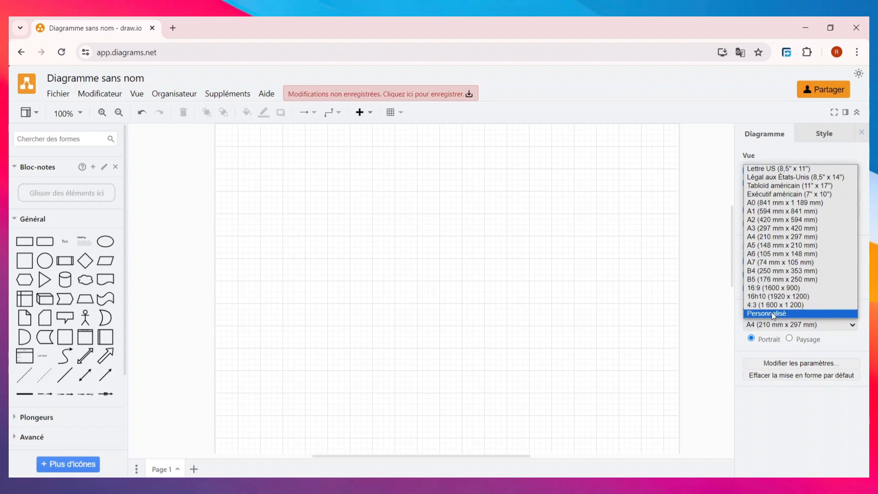
pyautogui.click(771, 241)
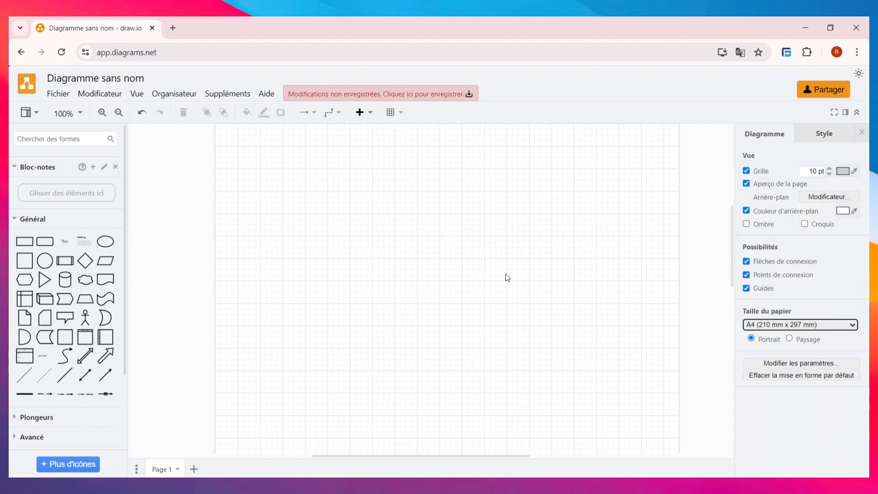
pyautogui.scroll(4, 485, 303)
pyautogui.scroll(-8, 484, 297)
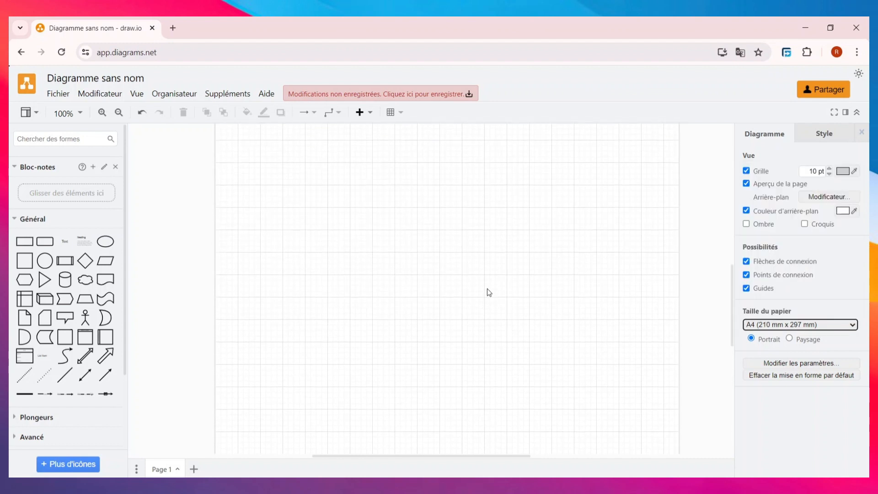
pyautogui.scroll(1, 488, 293)
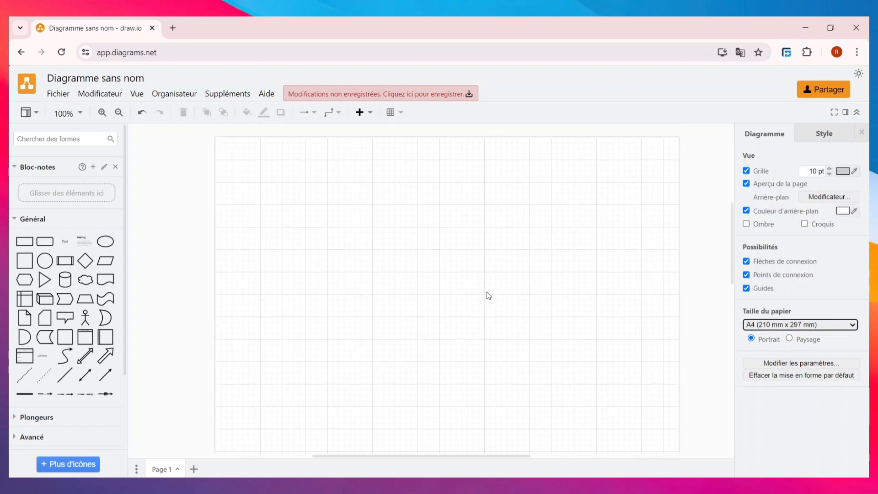
pyautogui.scroll(-1, 486, 295)
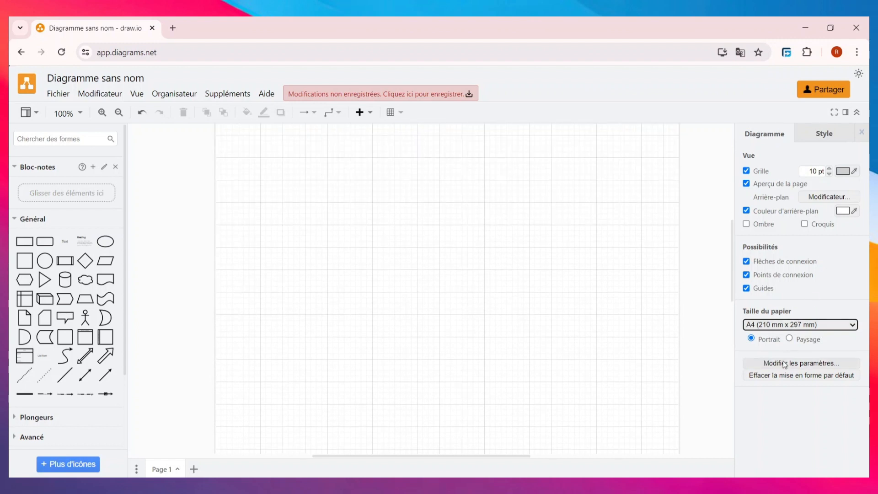
pyautogui.click(819, 364)
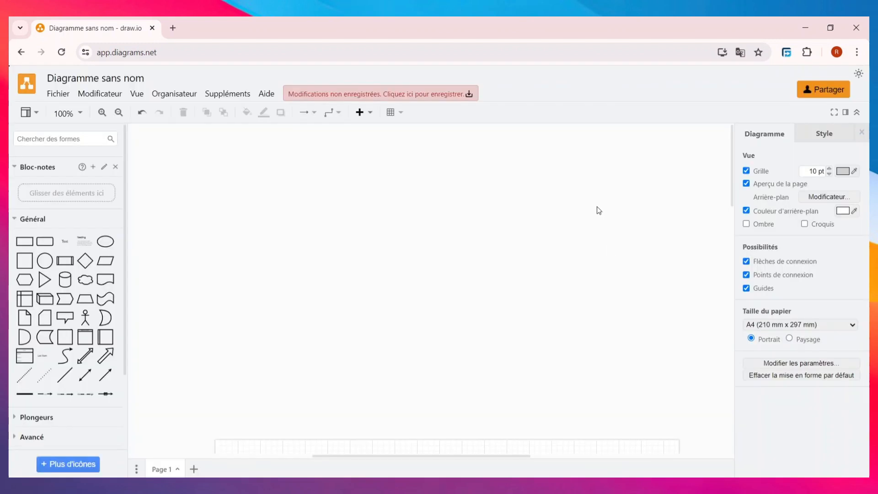
pyautogui.scroll(-6, 549, 256)
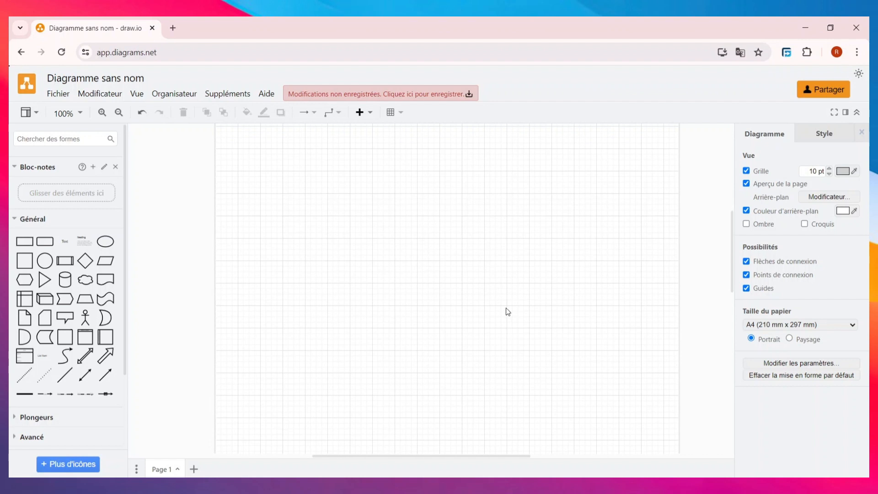
# Step: Apply a diagram style with light teal fill and dark blue outlines, and place a diamond near the middle of the page
pyautogui.click(825, 134)
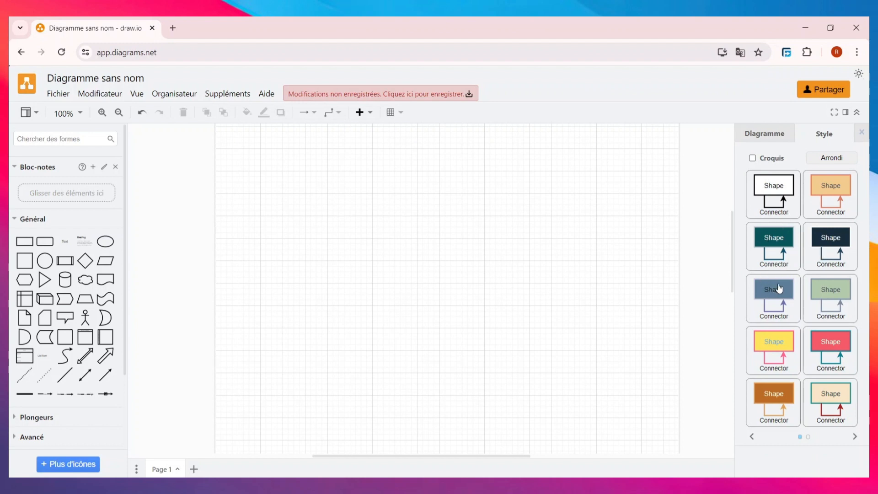
pyautogui.click(855, 437)
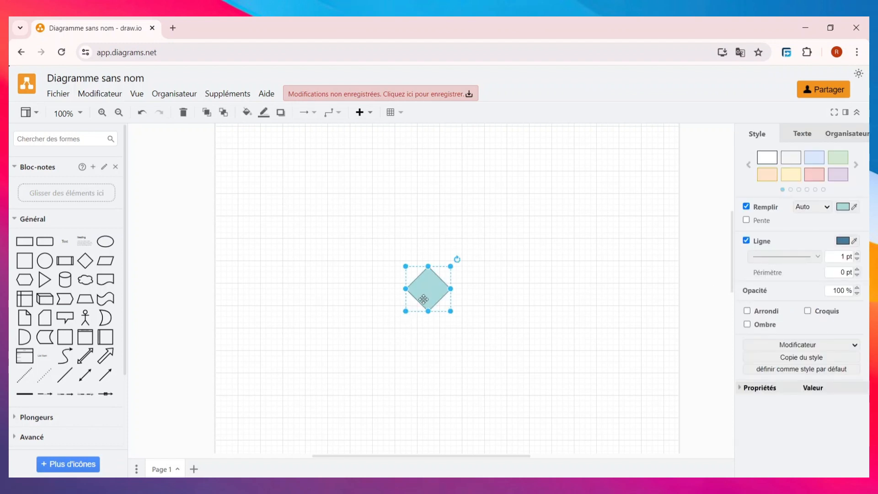
pyautogui.moveTo(423, 296); pyautogui.dragTo(423, 262)
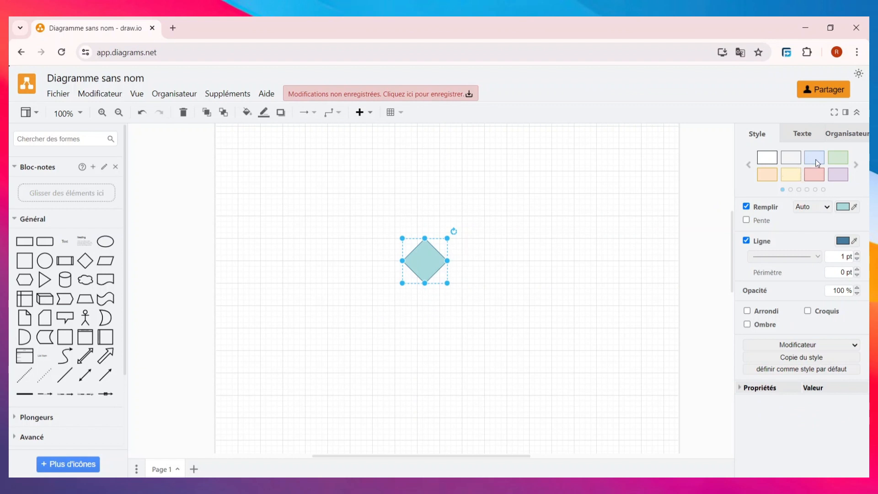
# Step: Try the pale red and orange colour presets on the diamond and settle on the pale yellow one
pyautogui.click(816, 177)
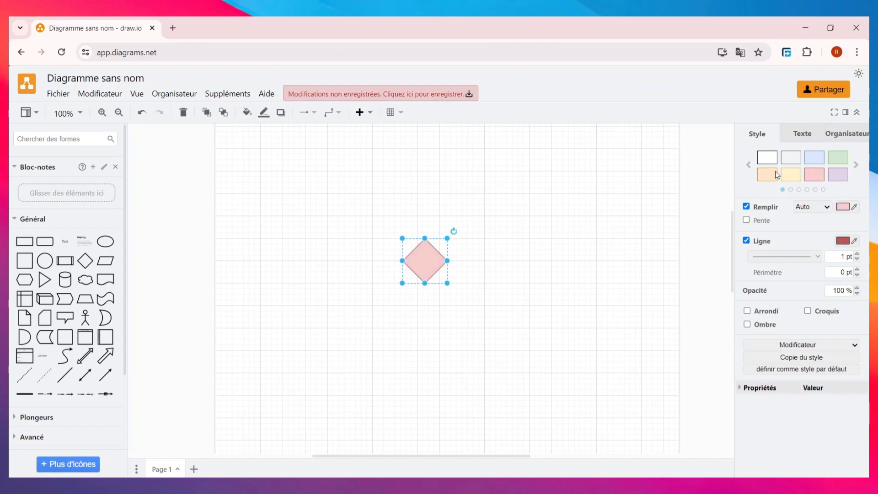
pyautogui.click(774, 173)
pyautogui.click(796, 173)
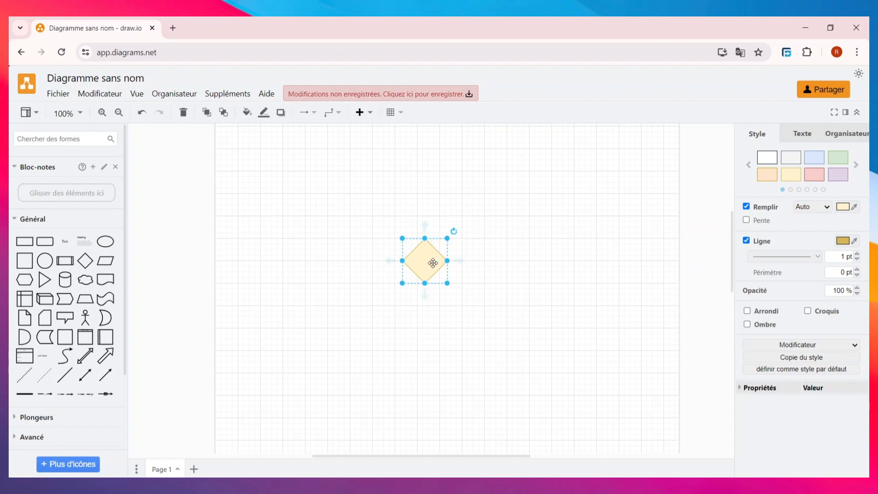
# Step: Add a rounded rectangle to the left of the yellow diamond, level with it
pyautogui.scroll(6, 540, 256)
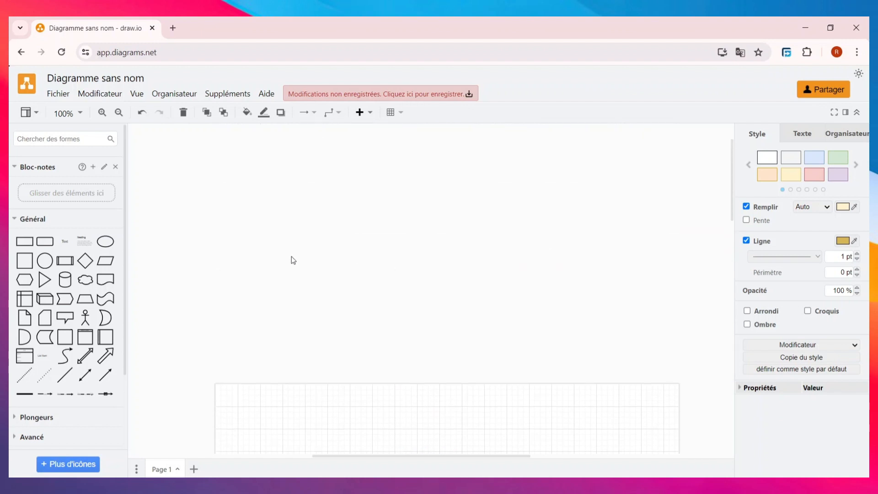
pyautogui.scroll(-2, 320, 259)
pyautogui.scroll(-4, 344, 261)
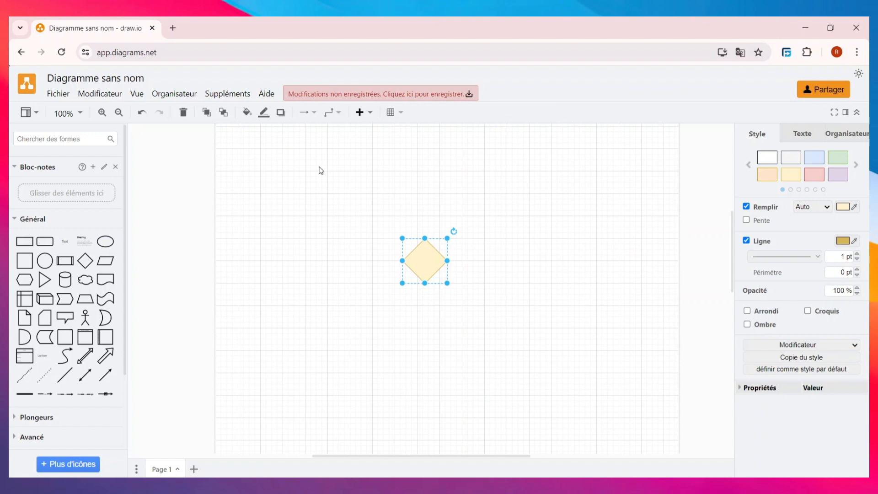
pyautogui.moveTo(48, 241)
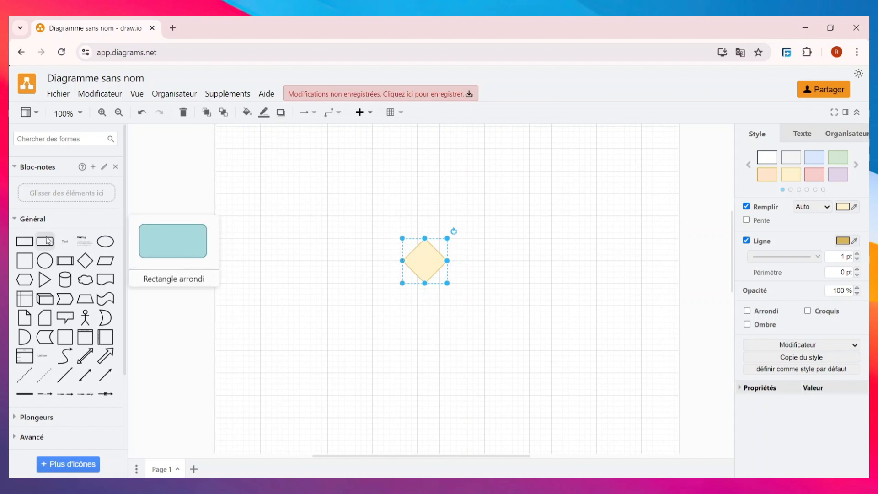
pyautogui.moveTo(48, 241); pyautogui.dragTo(302, 250)
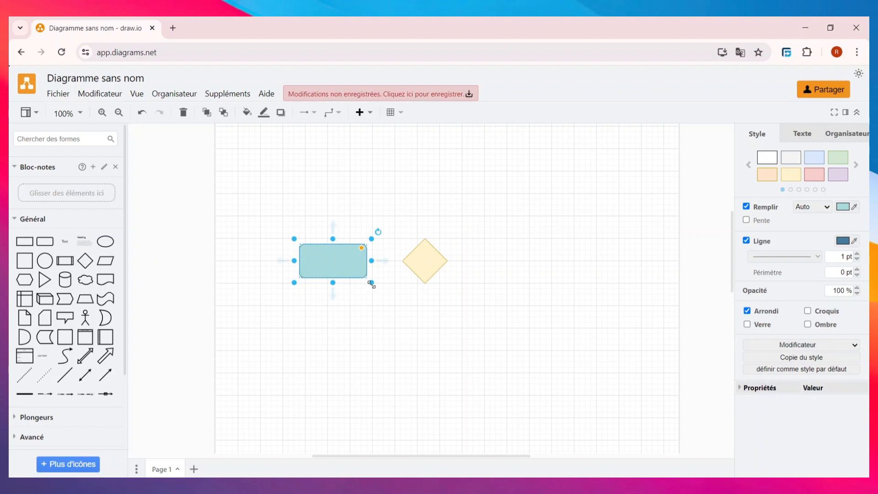
# Step: Resize the teal rounded rectangle into an upright shape that is taller than it is wide
pyautogui.moveTo(372, 283)
pyautogui.mouseDown()
pyautogui.moveTo(401, 343)
pyautogui.moveTo(346, 324)
pyautogui.moveTo(392, 292)
pyautogui.moveTo(367, 279)
pyautogui.moveTo(343, 328)
pyautogui.moveTo(368, 287)
pyautogui.mouseUp()
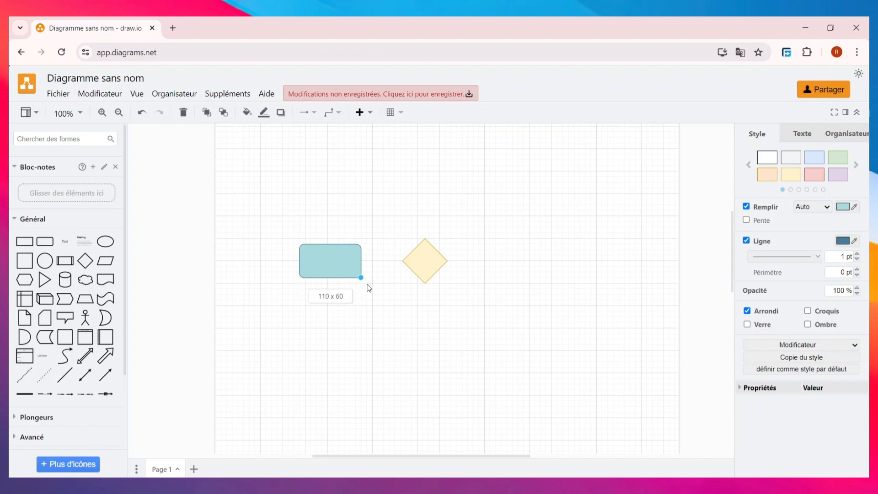
pyautogui.moveTo(369, 287); pyautogui.dragTo(369, 292)
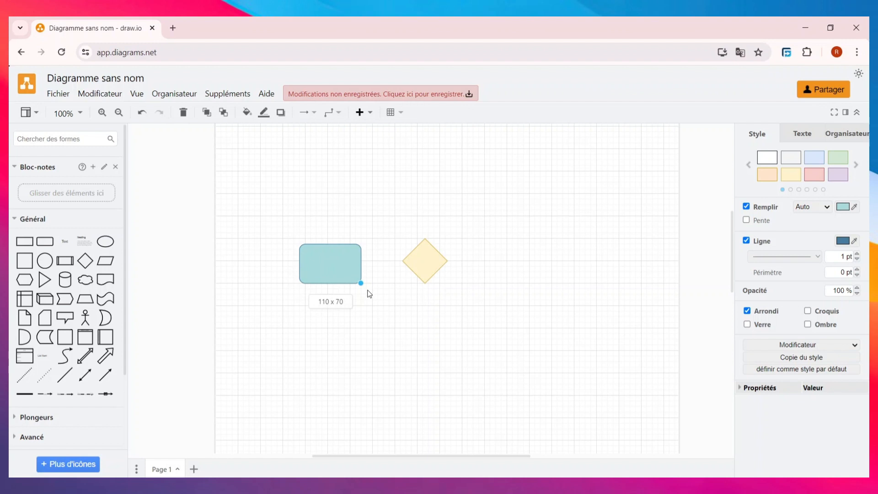
pyautogui.moveTo(369, 293); pyautogui.dragTo(368, 298)
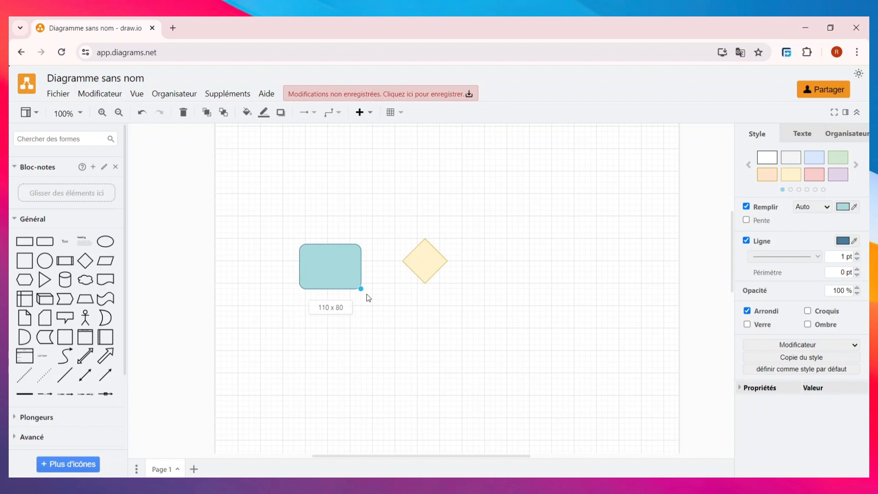
pyautogui.moveTo(368, 298); pyautogui.dragTo(386, 296)
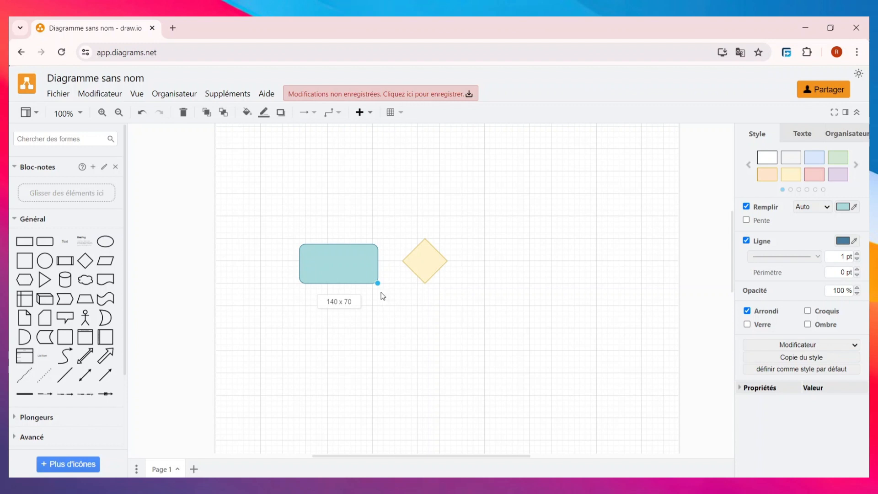
pyautogui.moveTo(383, 295); pyautogui.dragTo(384, 339)
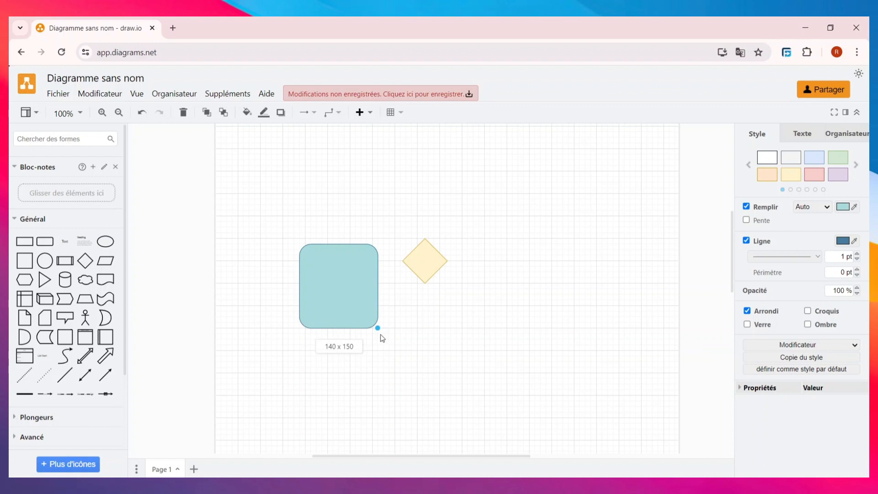
pyautogui.moveTo(380, 335)
pyautogui.mouseDown()
pyautogui.moveTo(380, 320)
pyautogui.moveTo(376, 339)
pyautogui.moveTo(367, 335)
pyautogui.mouseUp()
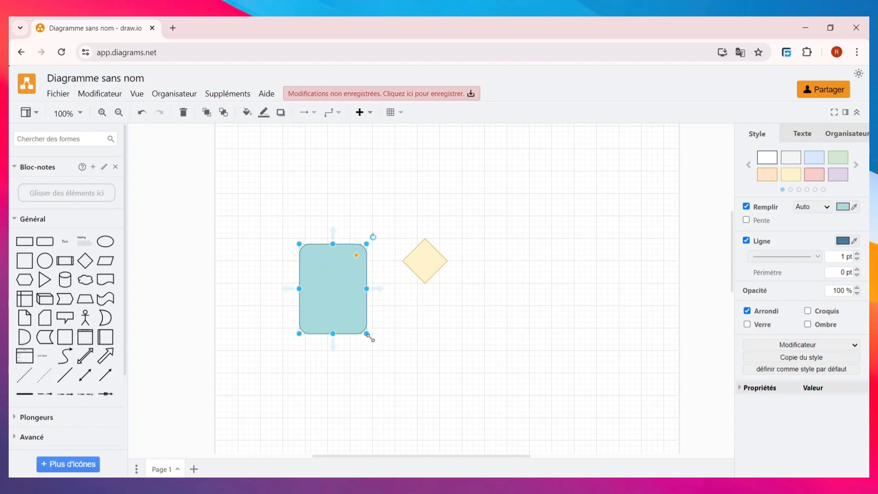
# Step: Delete the yellow diamond beside the rounded rectangle
pyautogui.doubleClick(337, 286)
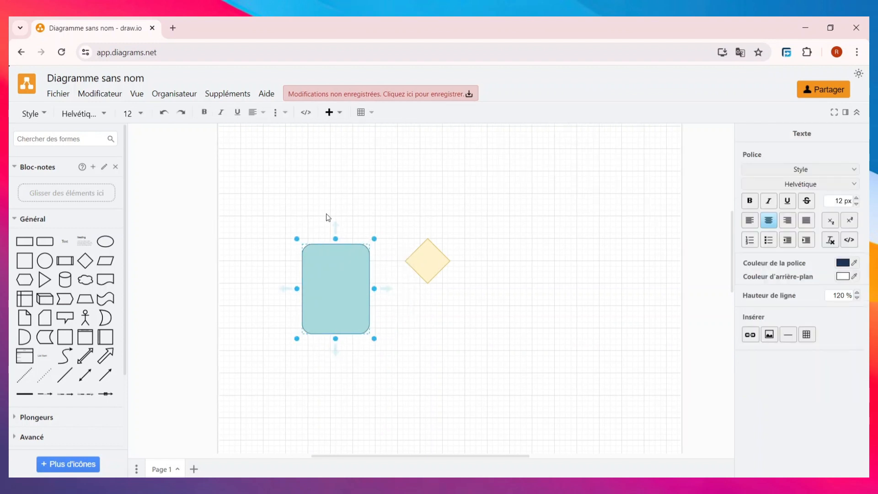
pyautogui.click(428, 250)
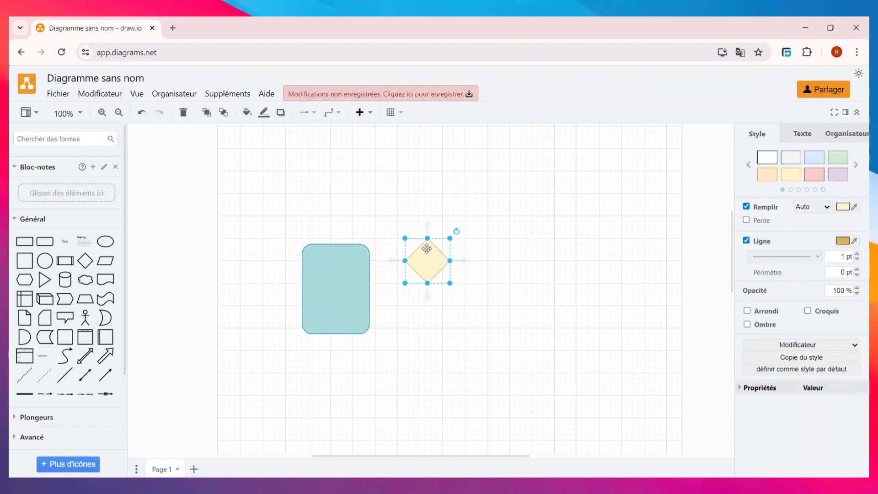
pyautogui.press('Delete')
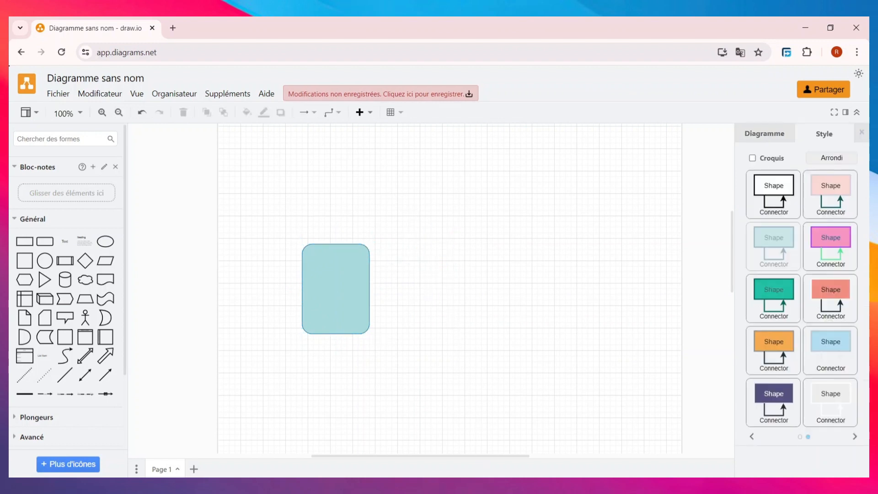
# Step: Add a text element near the top of the page, above the rectangle, reading "organigramme de travail"
pyautogui.scroll(6, 404, 281)
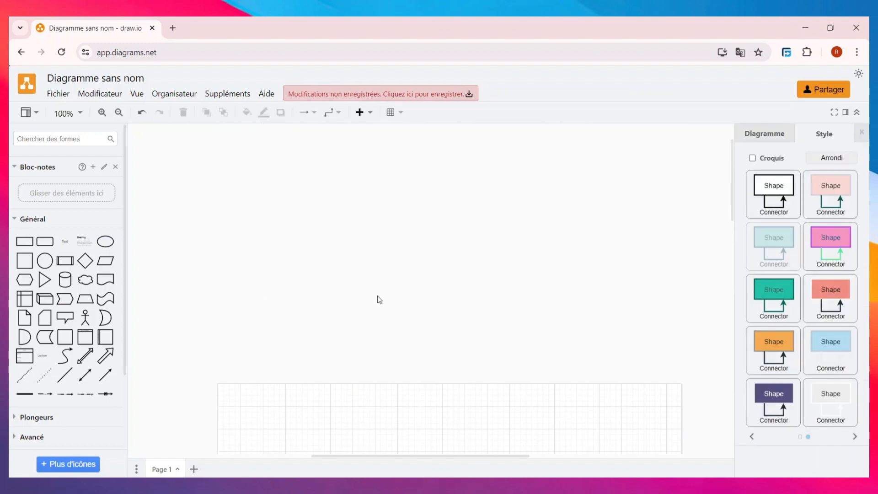
pyautogui.scroll(-4, 379, 299)
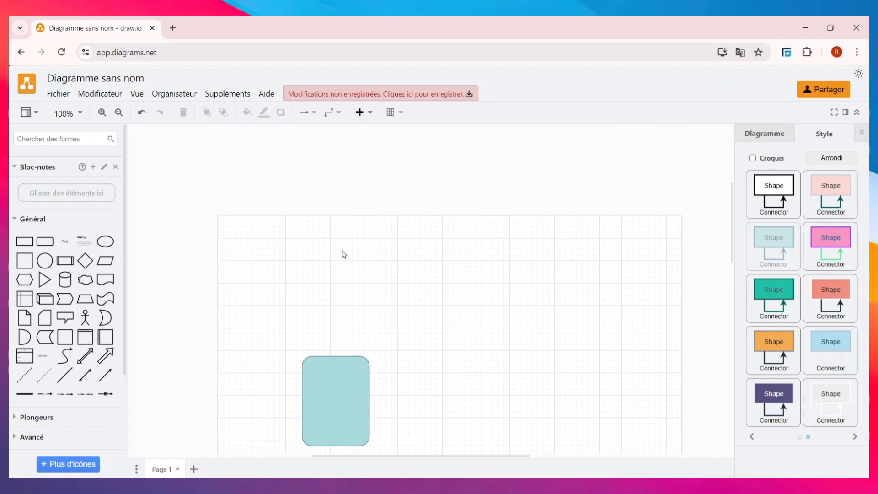
pyautogui.doubleClick(343, 251)
pyautogui.click(344, 259)
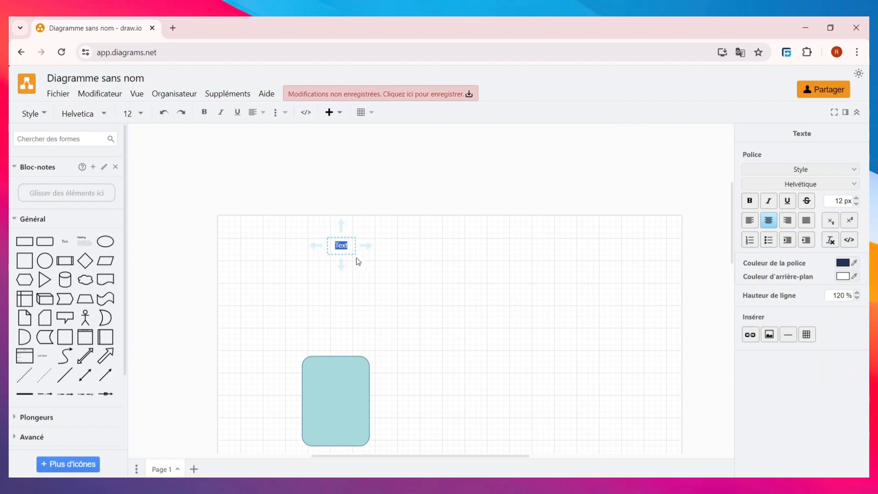
pyautogui.moveTo(356, 254)
pyautogui.mouseDown()
pyautogui.moveTo(390, 284)
pyautogui.moveTo(368, 245)
pyautogui.mouseUp()
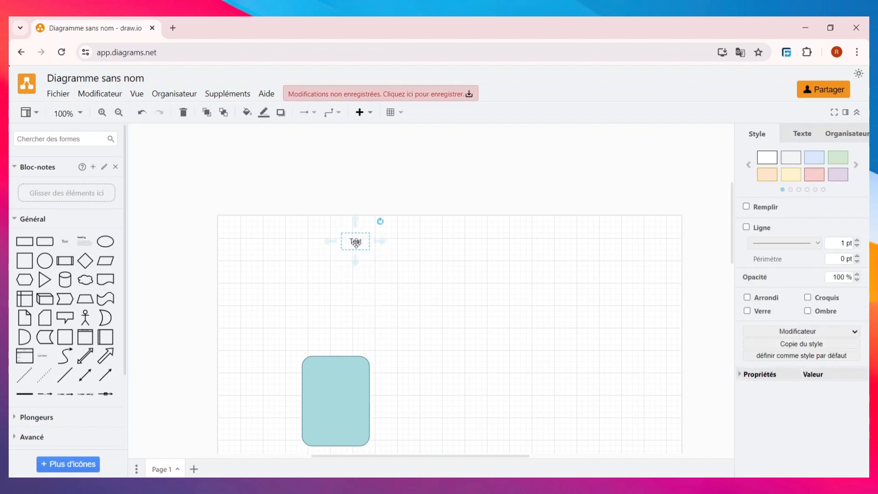
pyautogui.doubleClick(356, 241)
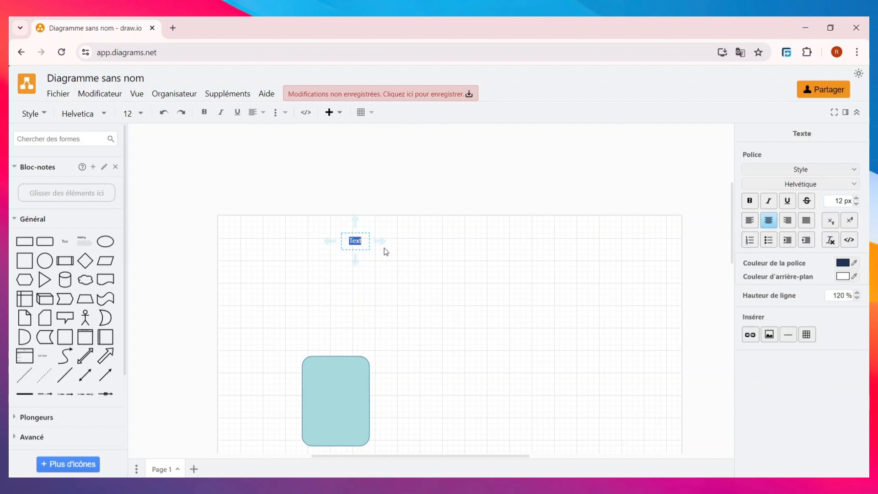
pyautogui.write('organigramme de travail')
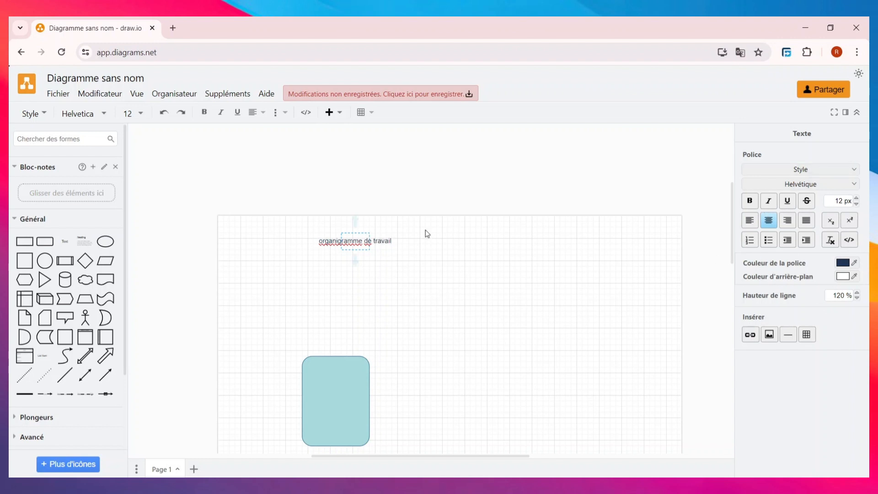
# Step: Enlarge the title text to 38 px and centre it horizontally at the top of the page
pyautogui.click(856, 198)
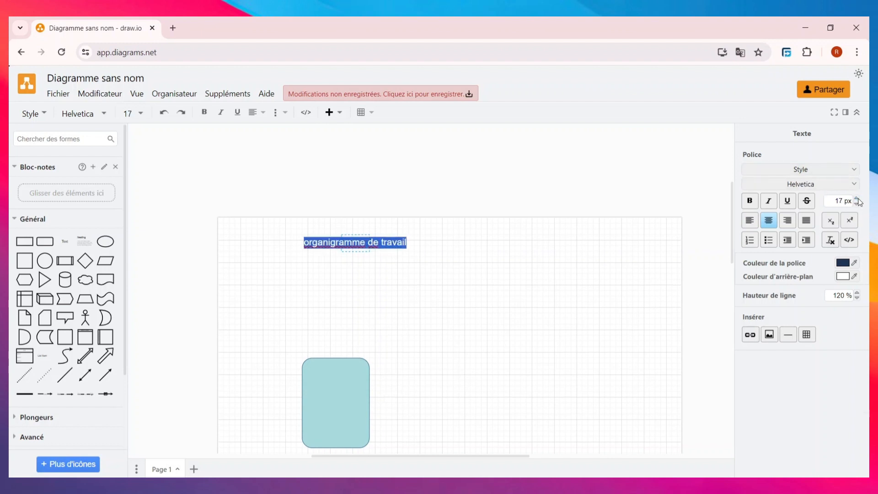
pyautogui.click(857, 198)
pyautogui.click(857, 198)
pyautogui.click(857, 198)
pyautogui.click(857, 198)
pyautogui.click(857, 198)
pyautogui.click(857, 198)
pyautogui.click(857, 198)
pyautogui.click(857, 198)
pyautogui.click(857, 198)
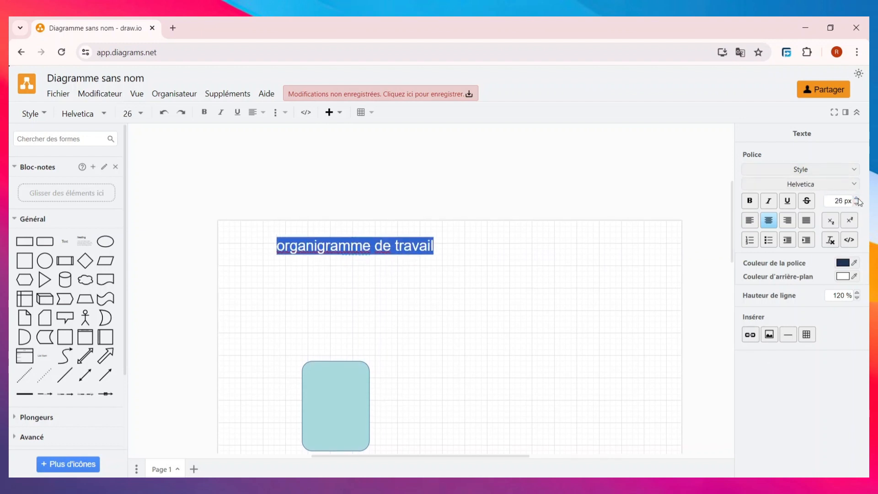
pyautogui.click(856, 198)
pyautogui.click(857, 197)
pyautogui.click(856, 198)
pyautogui.click(857, 198)
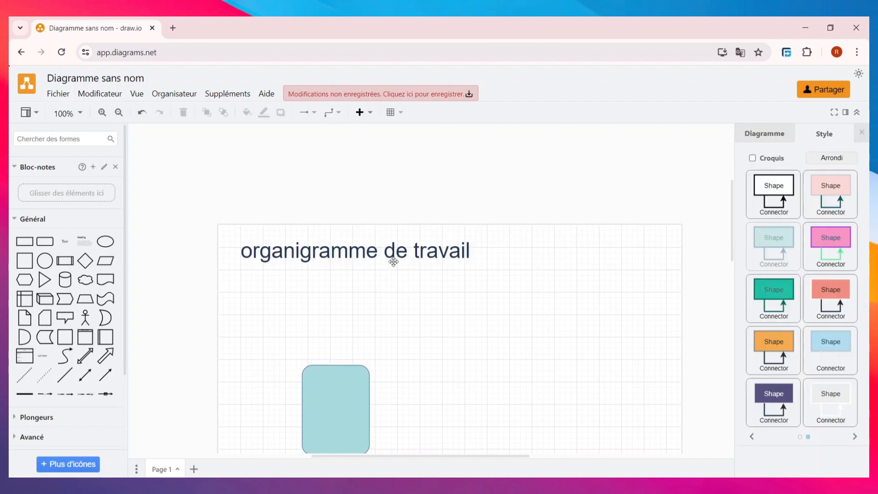
pyautogui.moveTo(393, 261); pyautogui.dragTo(488, 269)
# Step: Format the title "organigramme de travail" as bold and underlined in the Georgia font (Géorgie)
pyautogui.doubleClick(375, 265)
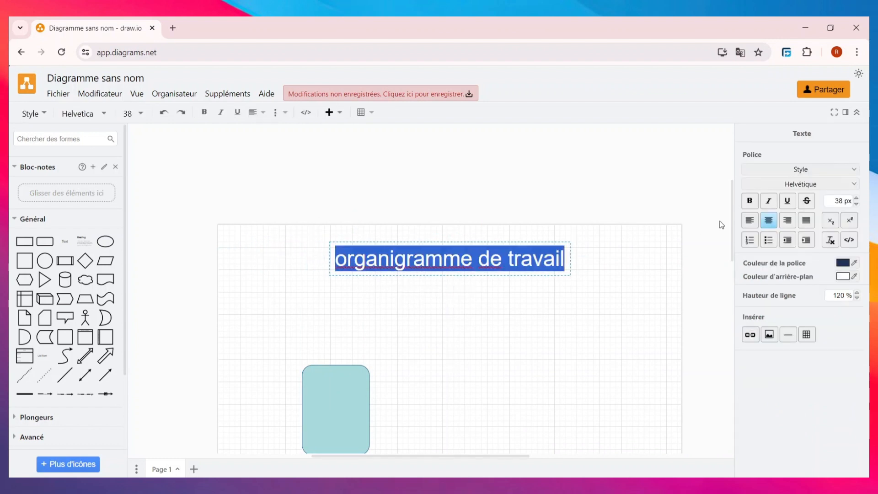
pyautogui.click(749, 201)
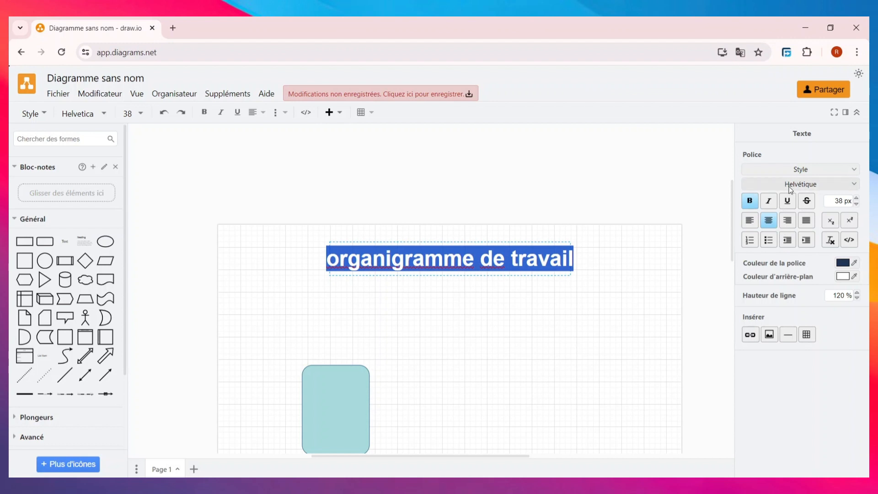
pyautogui.click(813, 184)
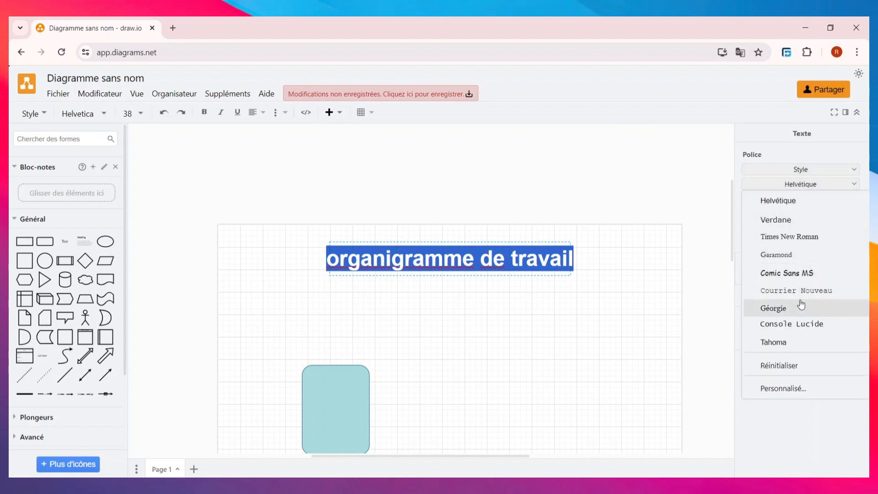
pyautogui.click(781, 308)
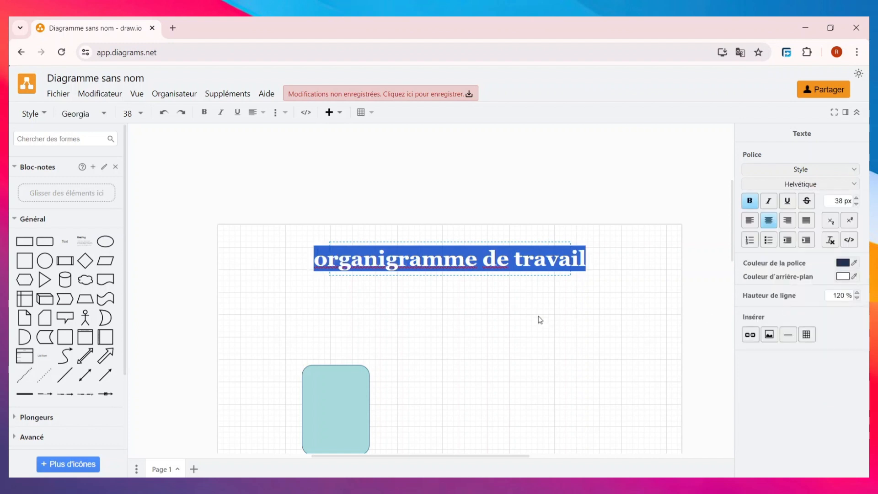
pyautogui.click(788, 204)
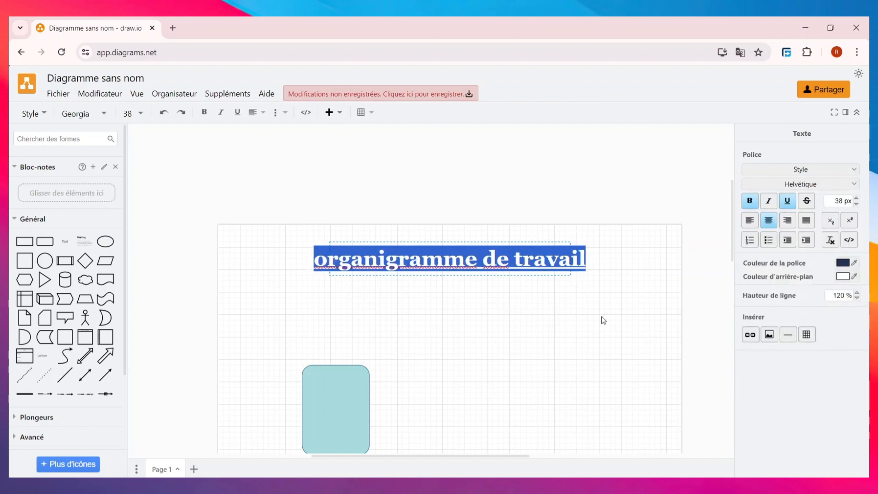
pyautogui.click(505, 348)
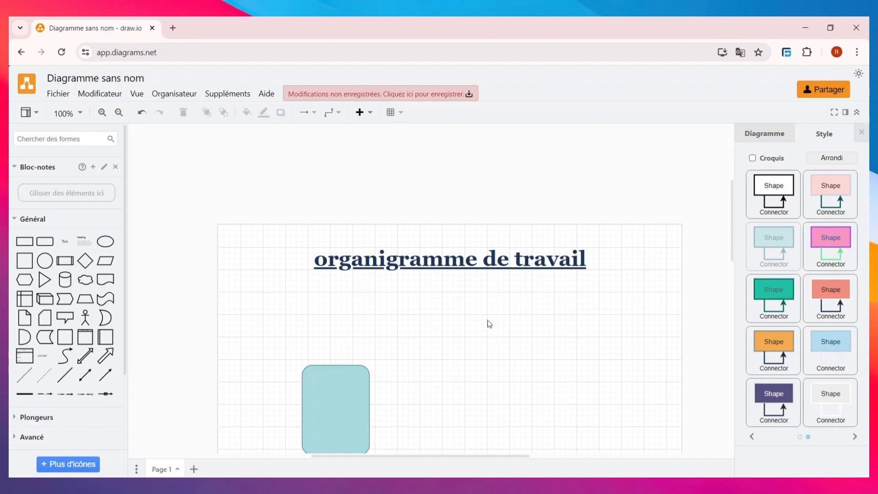
# Step: Move the rounded rectangle up to the page's left side below the title and widen it until it is nearly square
pyautogui.scroll(-4, 488, 324)
pyautogui.scroll(2, 359, 262)
pyautogui.scroll(2, 368, 260)
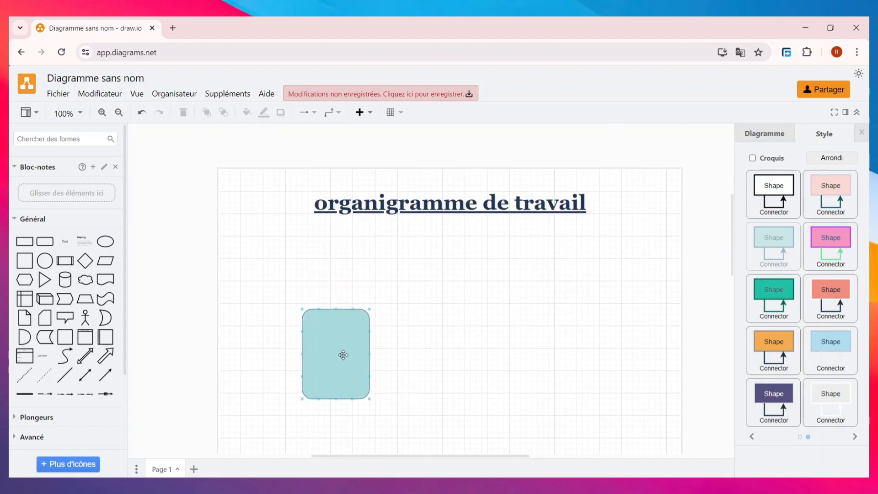
pyautogui.moveTo(342, 352); pyautogui.dragTo(288, 302)
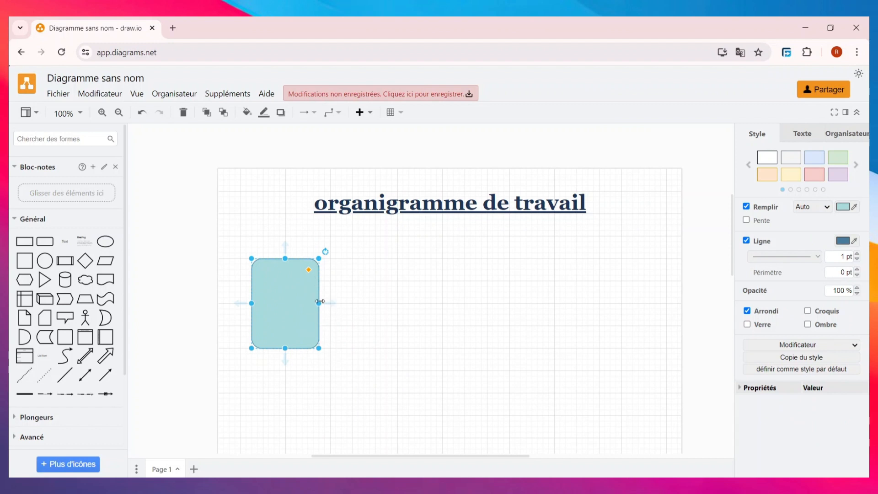
pyautogui.moveTo(320, 302); pyautogui.dragTo(347, 303)
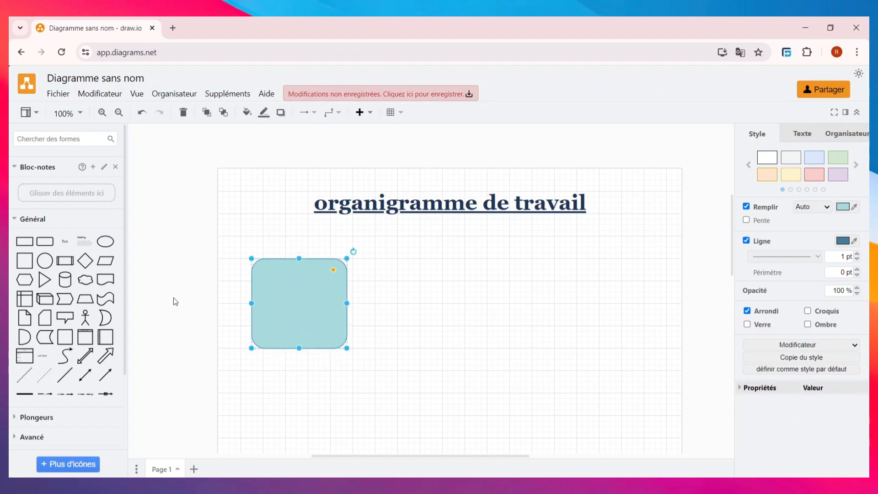
# Step: Duplicate the rounded rectangle twice and line up the copies with it in a row of three below the title
pyautogui.rightClick(289, 319)
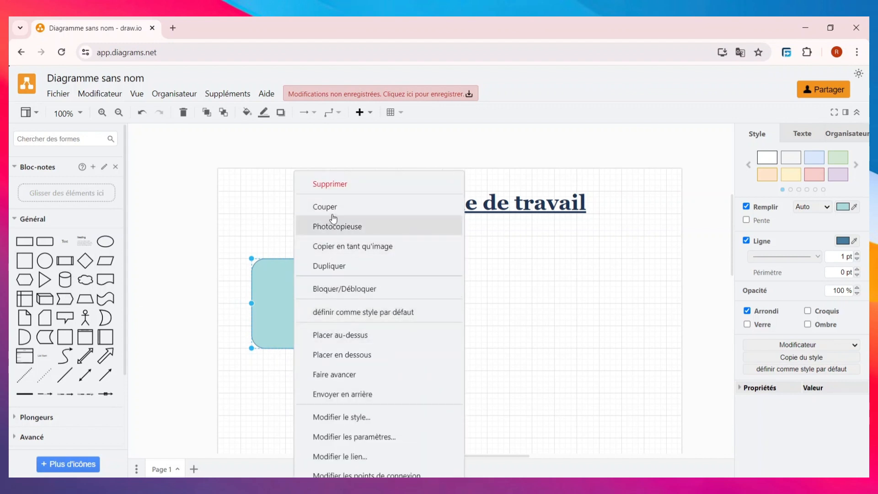
pyautogui.click(368, 274)
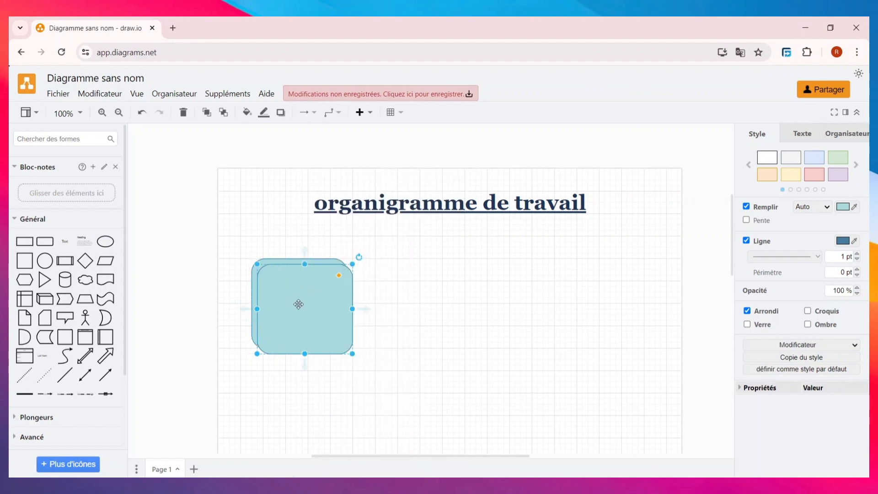
pyautogui.moveTo(299, 303); pyautogui.dragTo(433, 297)
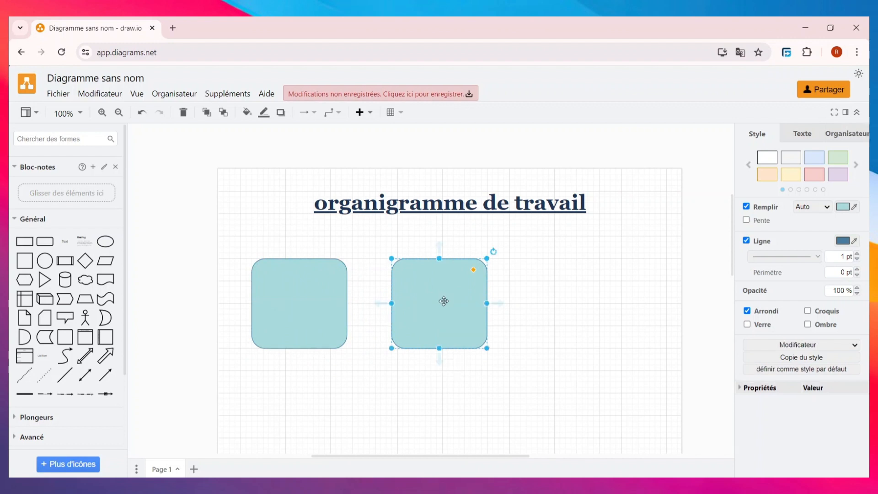
pyautogui.rightClick(443, 301)
pyautogui.click(506, 265)
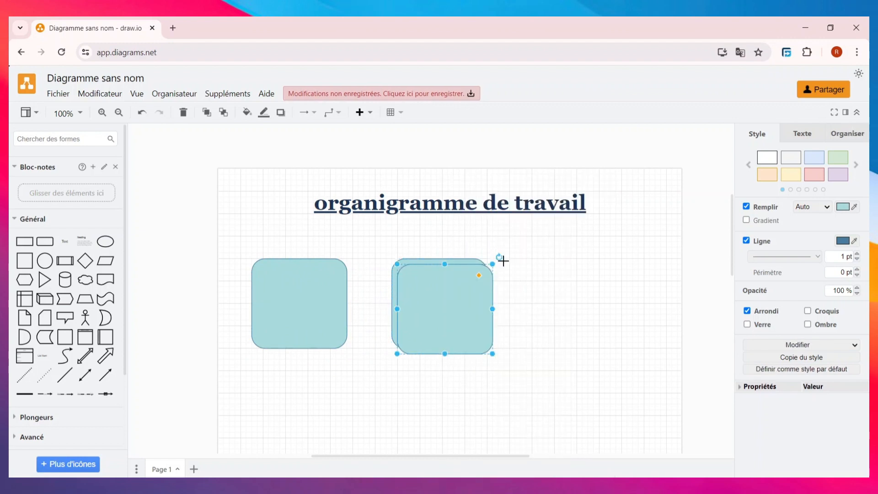
pyautogui.moveTo(457, 307); pyautogui.dragTo(603, 301)
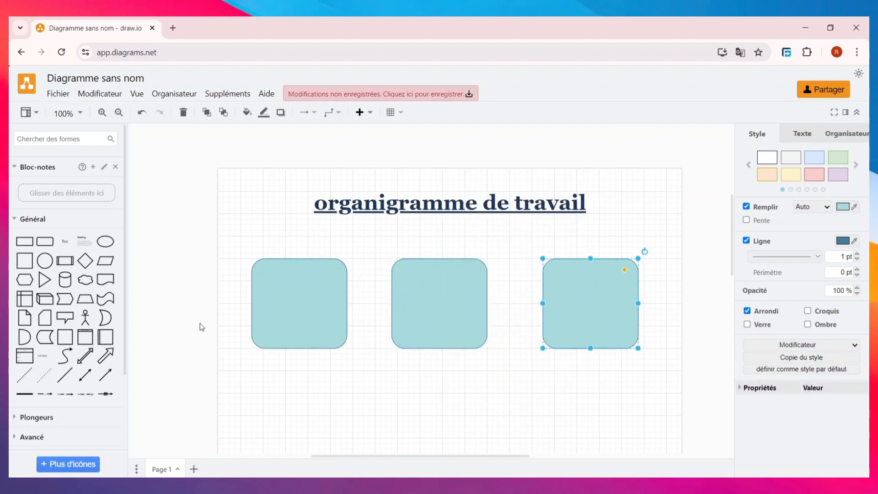
# Step: Place a large teal diamond below the left rounded rectangle and a duplicate of it below the middle one
pyautogui.scroll(-3, 64, 293)
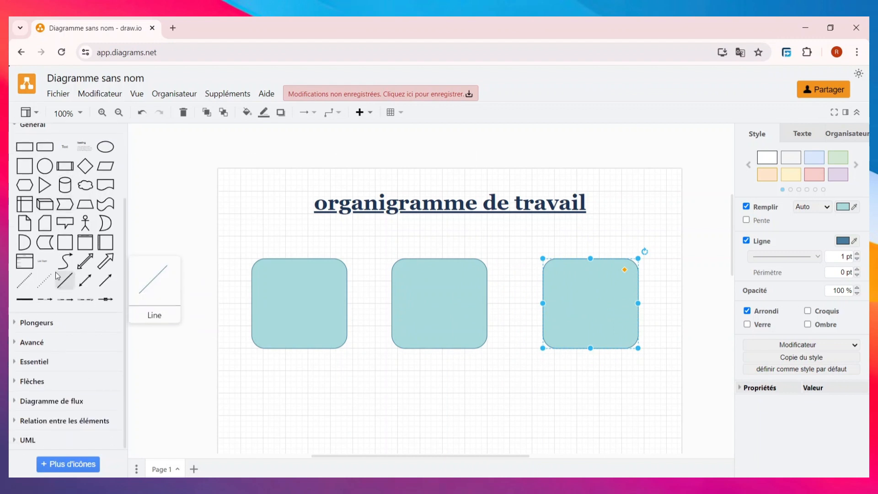
pyautogui.click(86, 166)
pyautogui.moveTo(86, 166); pyautogui.dragTo(375, 453)
pyautogui.scroll(-1, 304, 406)
pyautogui.moveTo(326, 401); pyautogui.dragTo(303, 392)
pyautogui.hotkey('ctrl', 'd')
pyautogui.moveTo(343, 389); pyautogui.dragTo(484, 384)
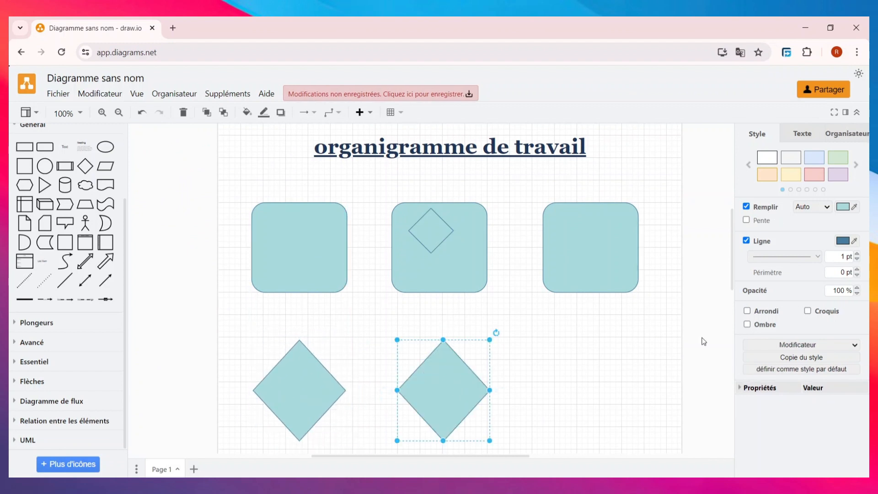
pyautogui.click(305, 394)
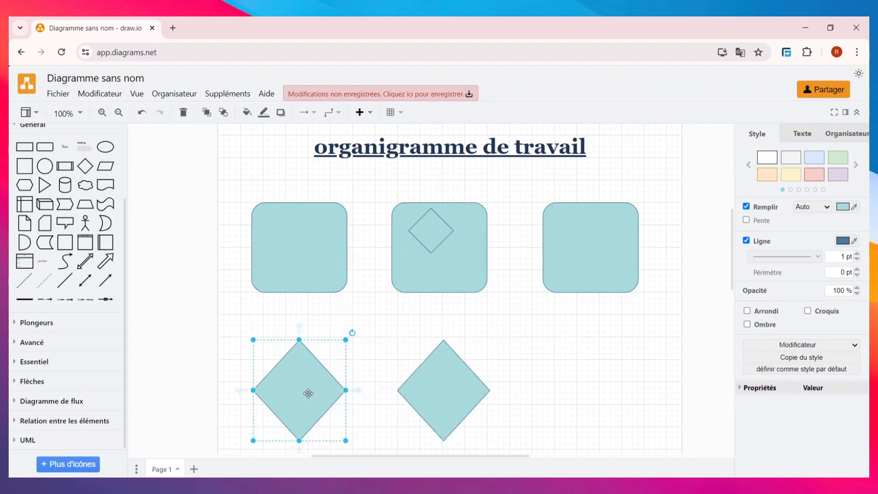
# Step: Apply the pale yellow style preset to the left and middle diamonds below the row of rounded rectangles
pyautogui.click(793, 176)
pyautogui.click(484, 384)
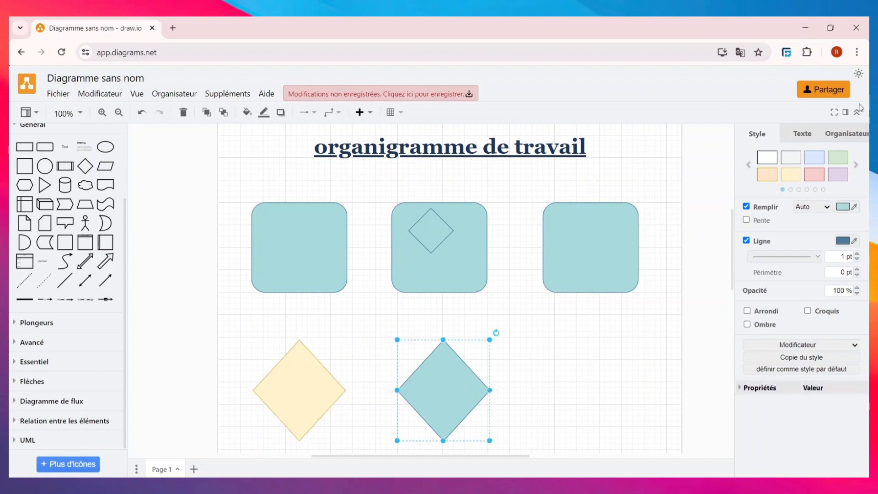
pyautogui.click(793, 177)
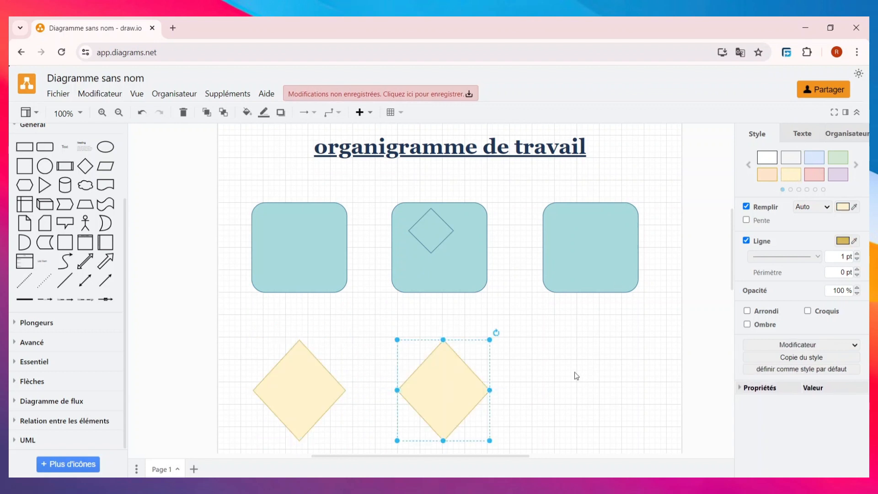
# Step: Duplicate the middle yellow diamond and align the copy in the same row below the right rounded rectangle
pyautogui.rightClick(466, 394)
pyautogui.click(467, 267)
pyautogui.moveTo(448, 400); pyautogui.dragTo(588, 397)
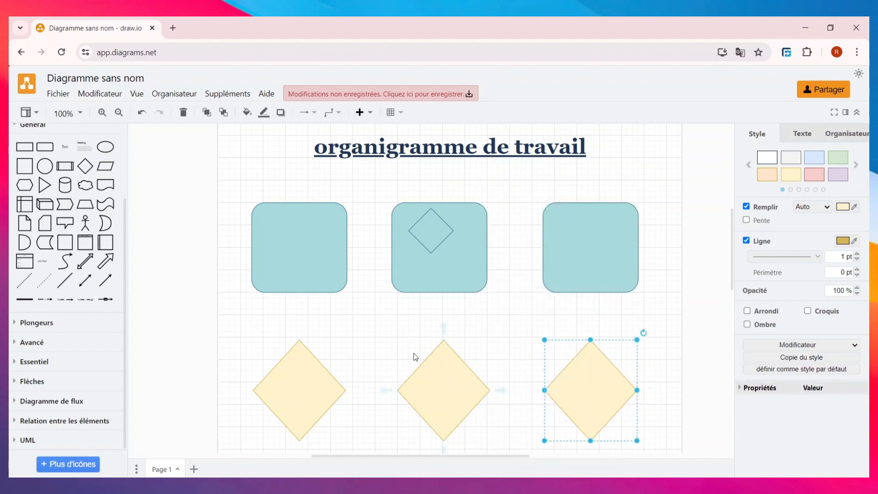
# Step: Add a block arrow from the top of the left diamond to the bottom of the left rounded rectangle
pyautogui.scroll(-6, 432, 372)
pyautogui.scroll(5, 432, 371)
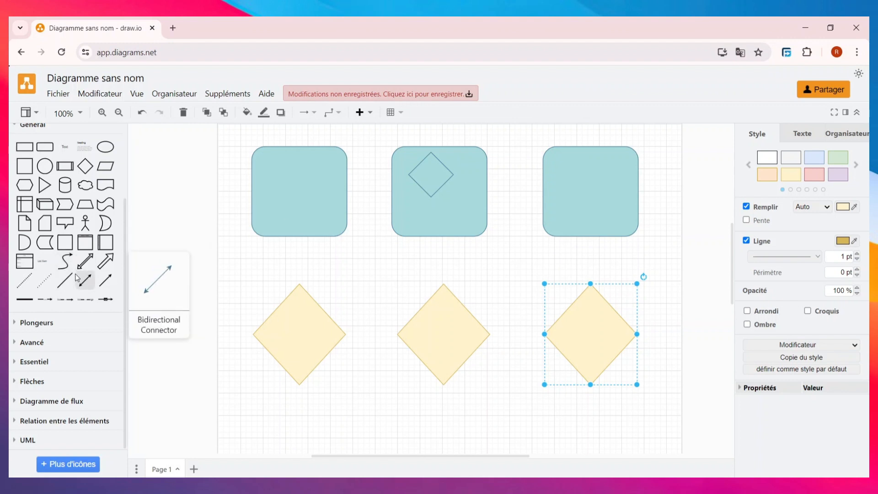
pyautogui.moveTo(89, 265)
pyautogui.press('Escape')
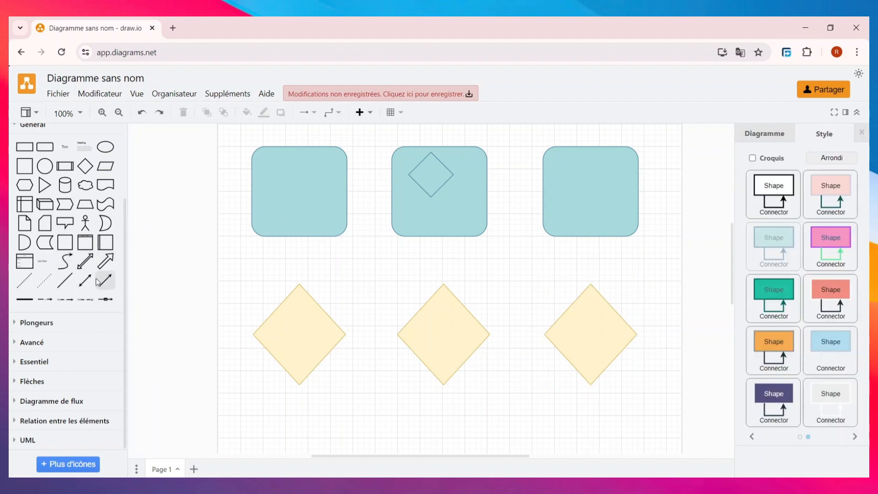
pyautogui.moveTo(105, 262); pyautogui.dragTo(243, 270)
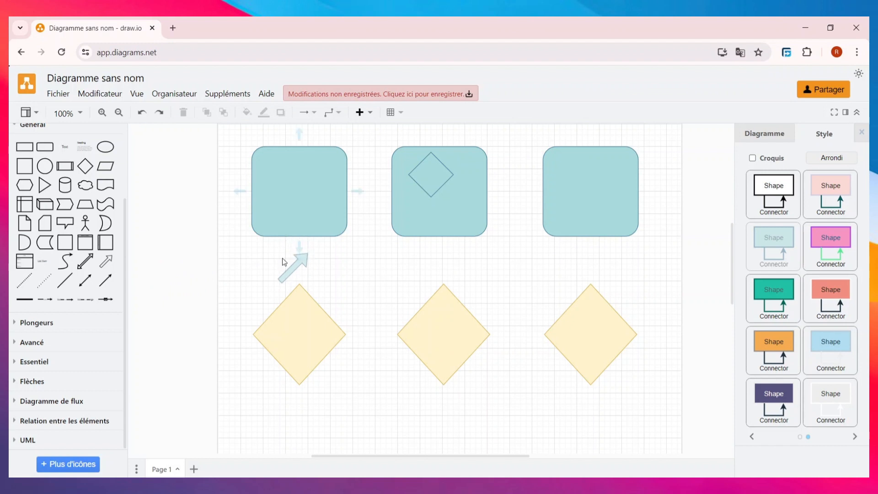
pyautogui.moveTo(282, 258); pyautogui.dragTo(299, 238)
pyautogui.moveTo(320, 295); pyautogui.dragTo(300, 284)
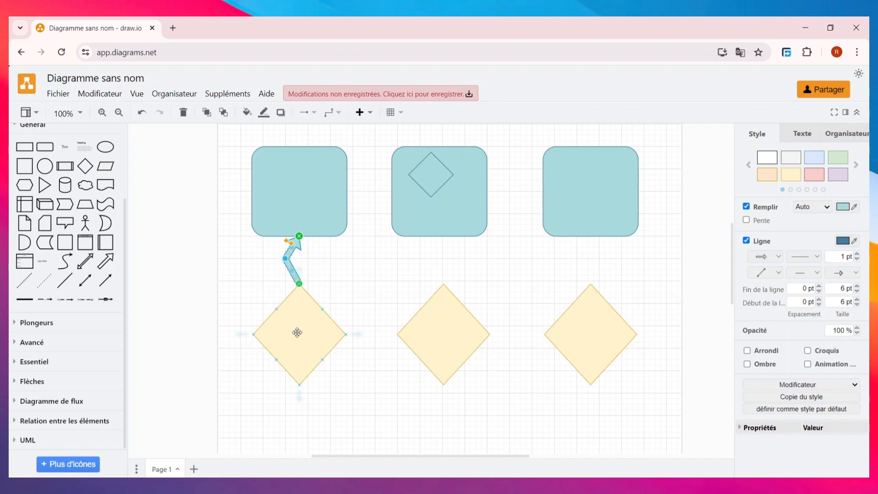
pyautogui.click(351, 263)
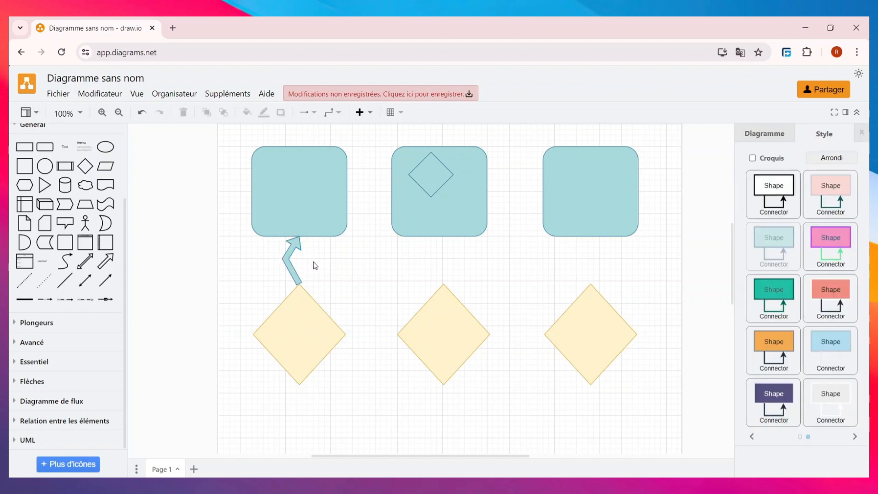
# Step: Duplicate the bent block arrow for the middle and right columns, placing each copy between its diamond and rounded rectangle
pyautogui.click(294, 249)
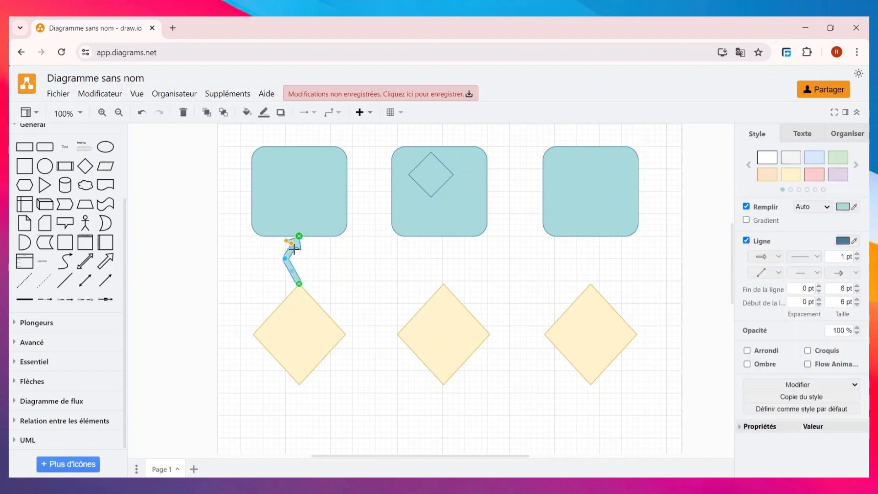
pyautogui.rightClick(294, 249)
pyautogui.click(333, 269)
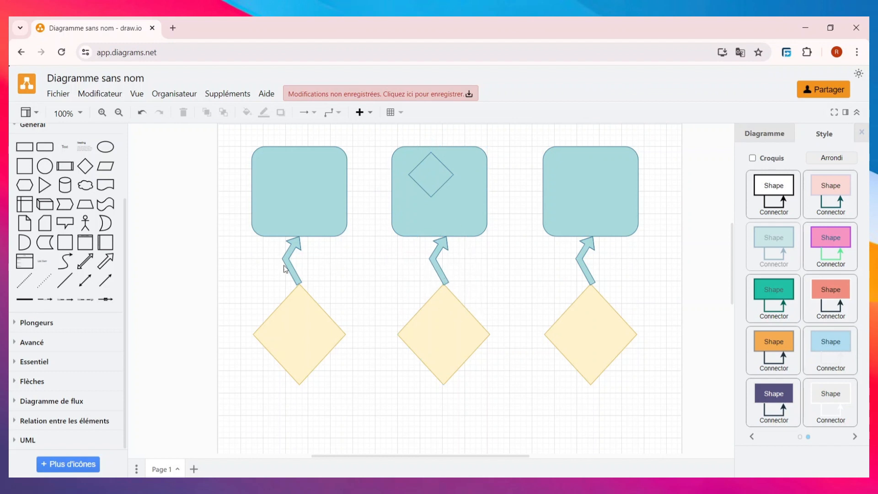
# Step: Duplicate the left arrow and reroute the copy from the left diamond's top to the middle rounded rectangle's lower edge
pyautogui.click(291, 238)
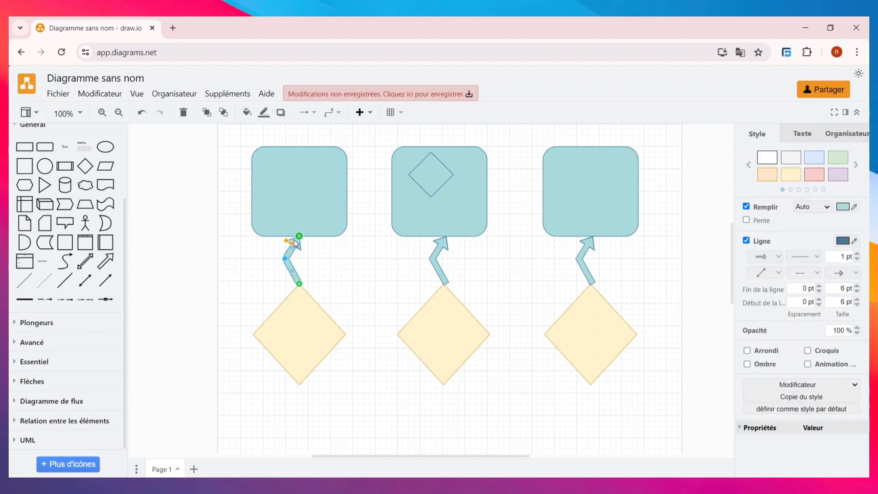
pyautogui.rightClick(291, 249)
pyautogui.click(347, 208)
pyautogui.moveTo(304, 247); pyautogui.dragTo(357, 249)
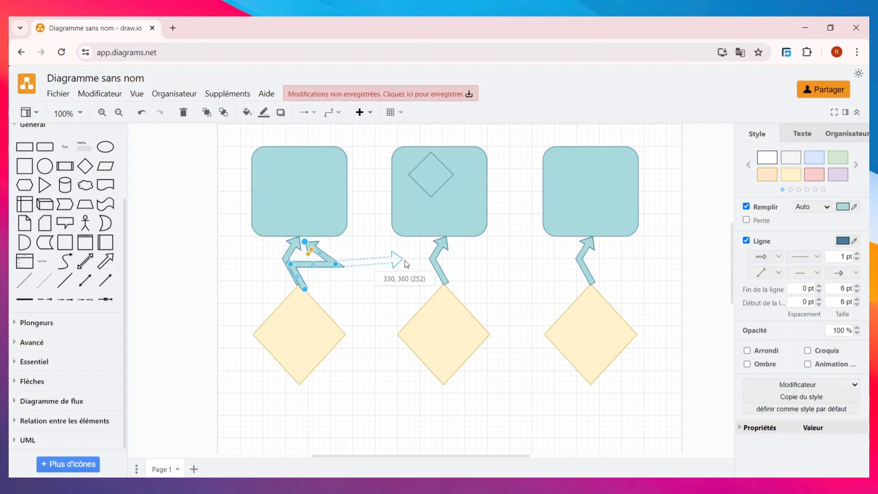
pyautogui.moveTo(405, 263); pyautogui.dragTo(421, 238)
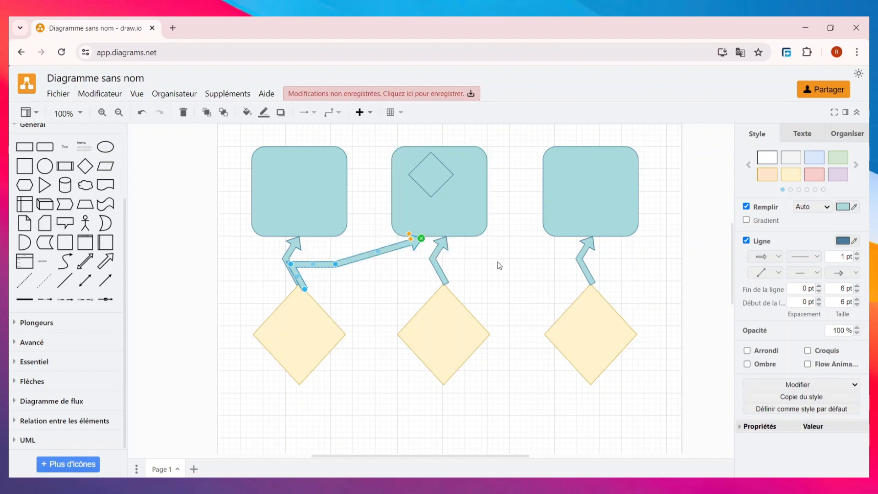
pyautogui.moveTo(291, 264); pyautogui.dragTo(341, 281)
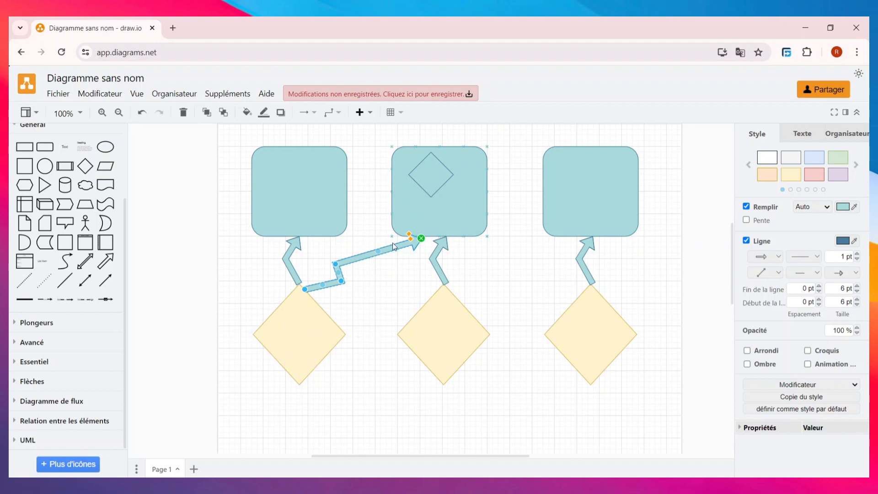
# Step: Delete the small stray diamond inside the middle rounded rectangle
pyautogui.click(427, 178)
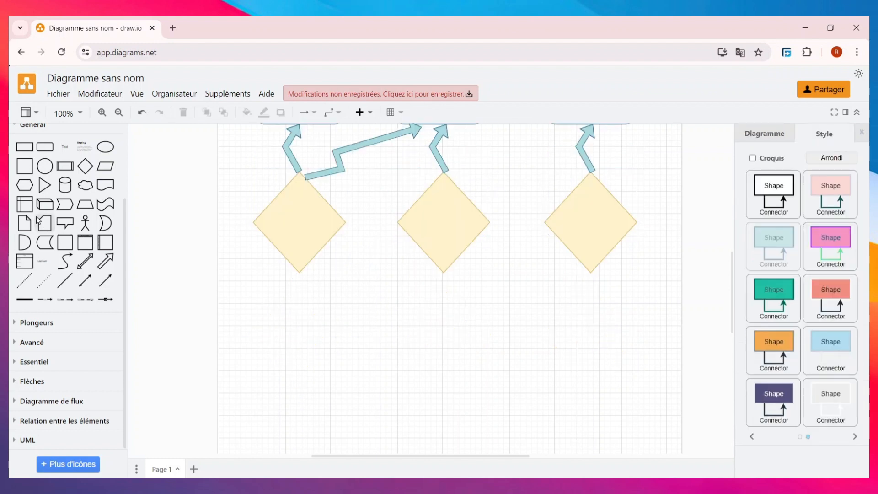
# Step: Look through the available shapes in the Général, Plongeurs, Avancé and Flèches libraries
pyautogui.moveTo(90, 266)
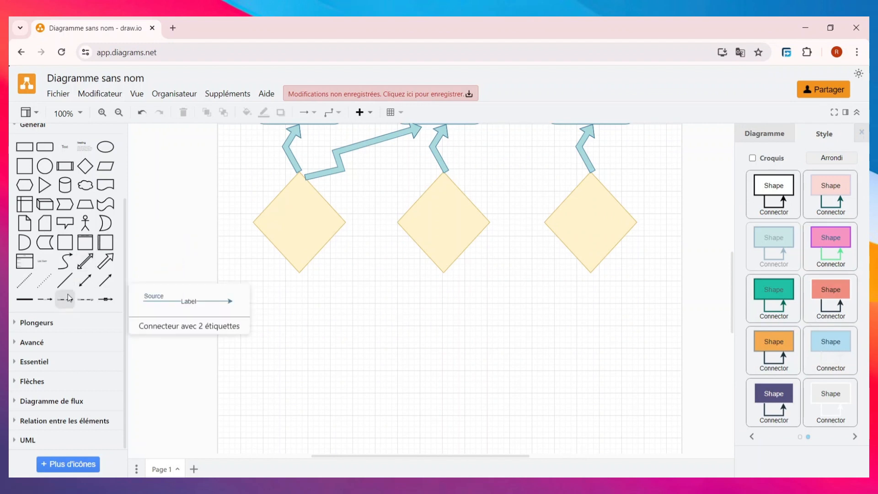
pyautogui.scroll(3, 70, 299)
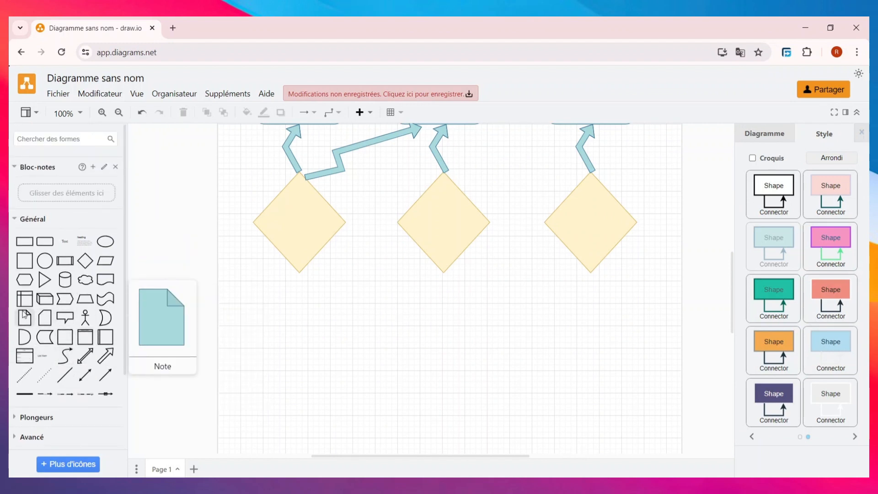
pyautogui.scroll(-1, 52, 379)
pyautogui.scroll(-3, 53, 379)
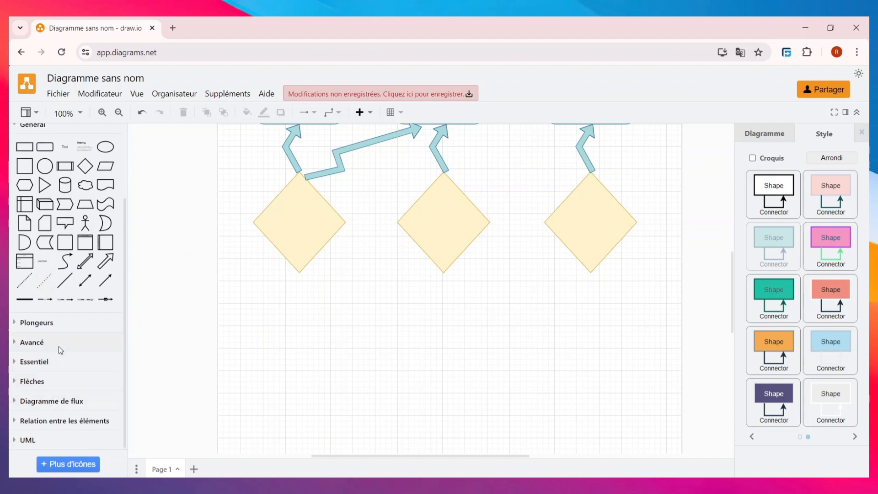
pyautogui.click(58, 327)
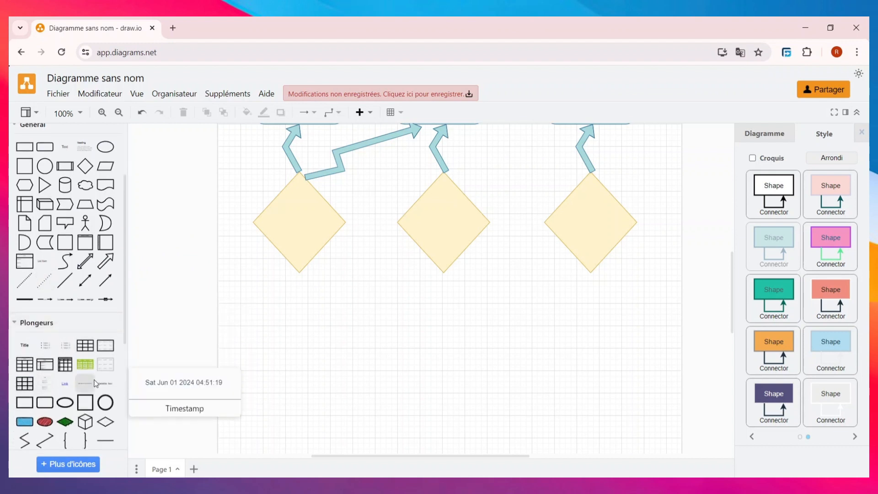
pyautogui.scroll(-3, 27, 402)
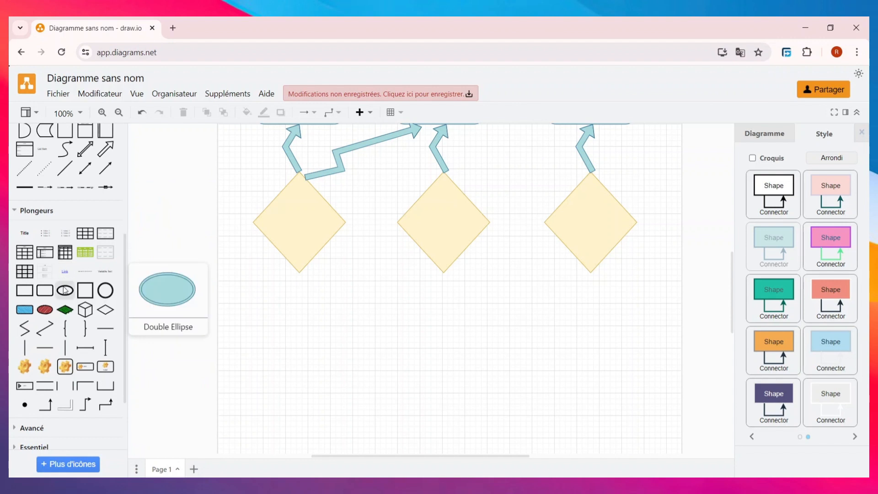
pyautogui.scroll(-2, 34, 317)
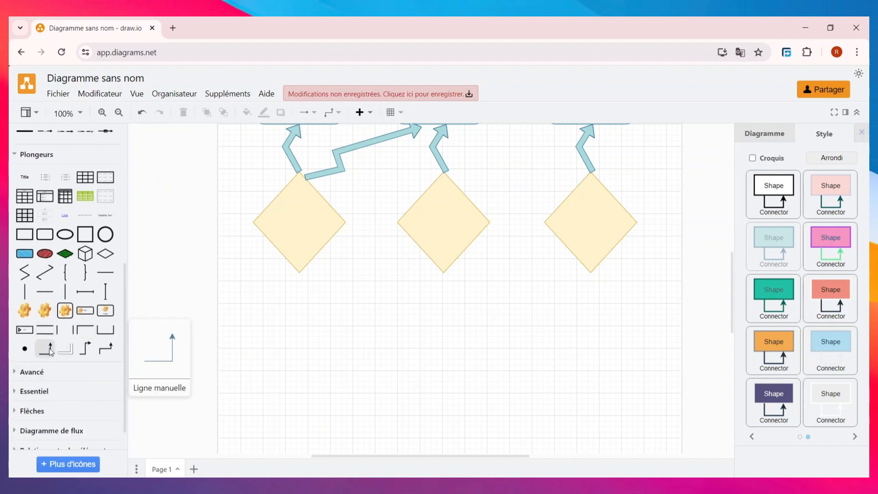
pyautogui.moveTo(49, 351); pyautogui.dragTo(473, 234)
pyautogui.click(40, 350)
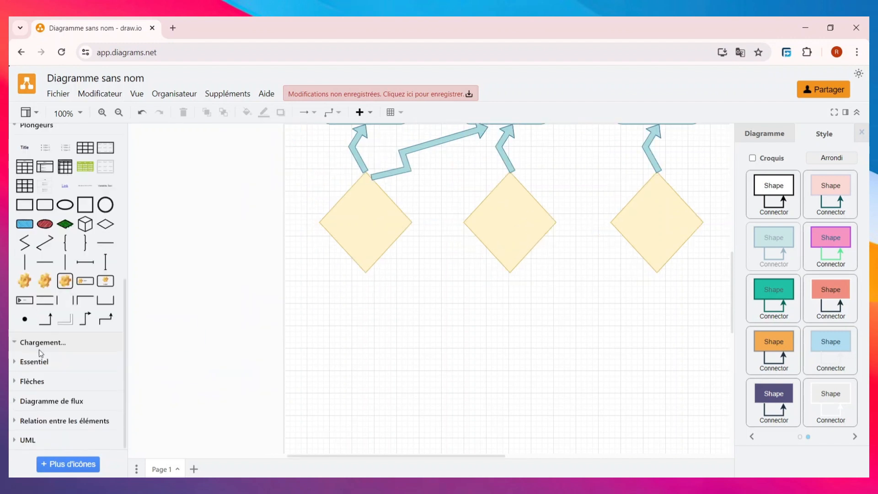
pyautogui.scroll(-3, 55, 353)
pyautogui.scroll(-2, 71, 353)
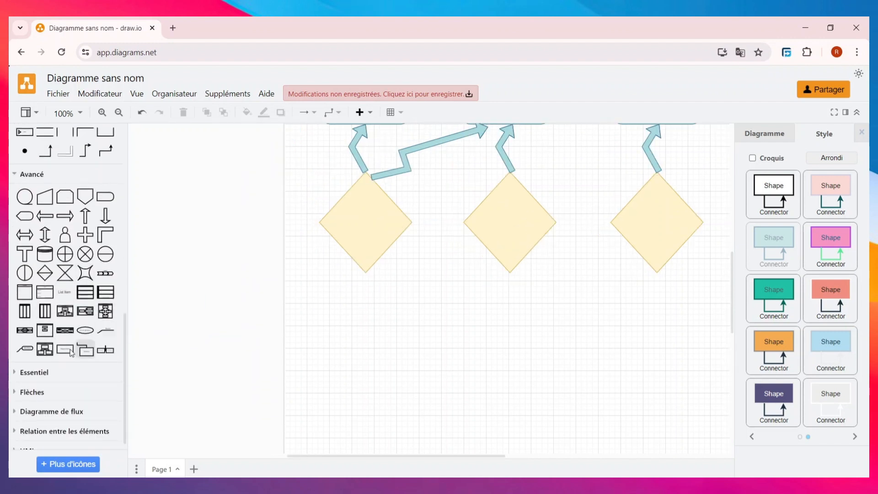
pyautogui.moveTo(67, 358)
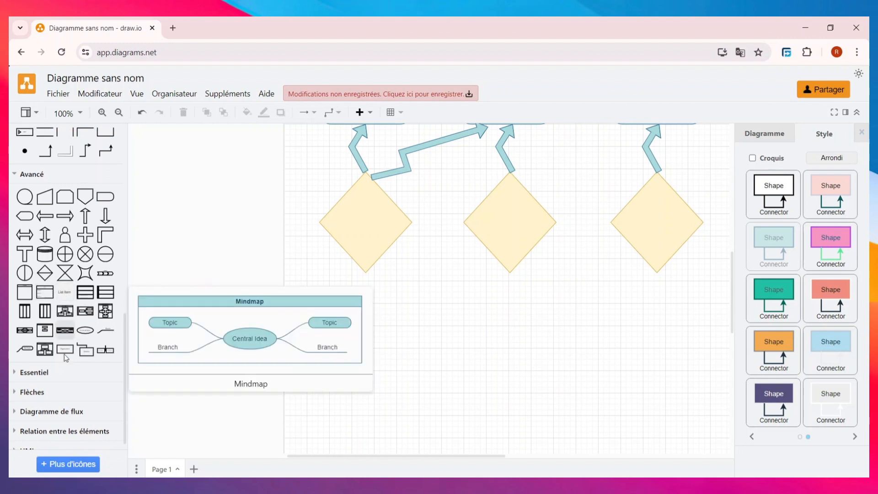
pyautogui.moveTo(85, 291)
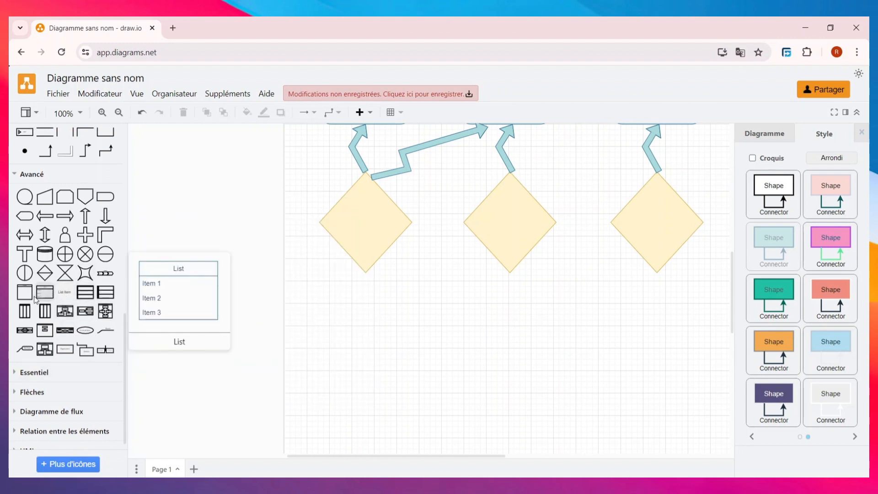
pyautogui.moveTo(49, 310)
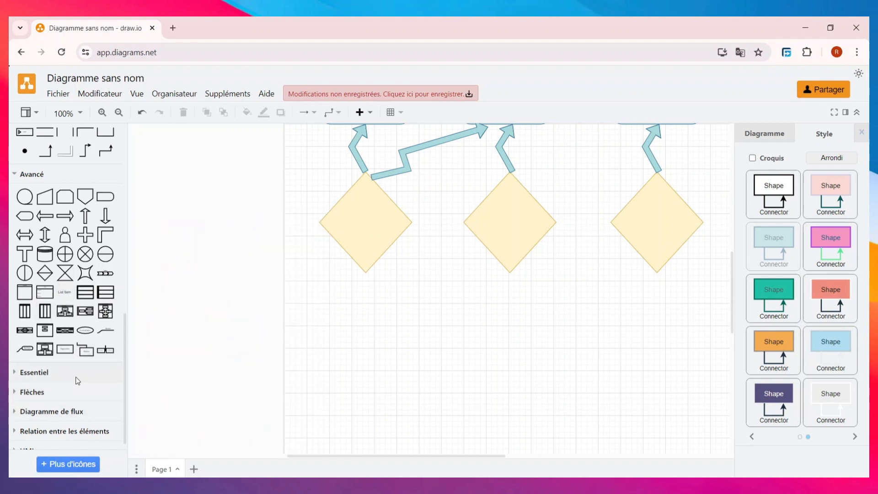
pyautogui.scroll(-1, 78, 380)
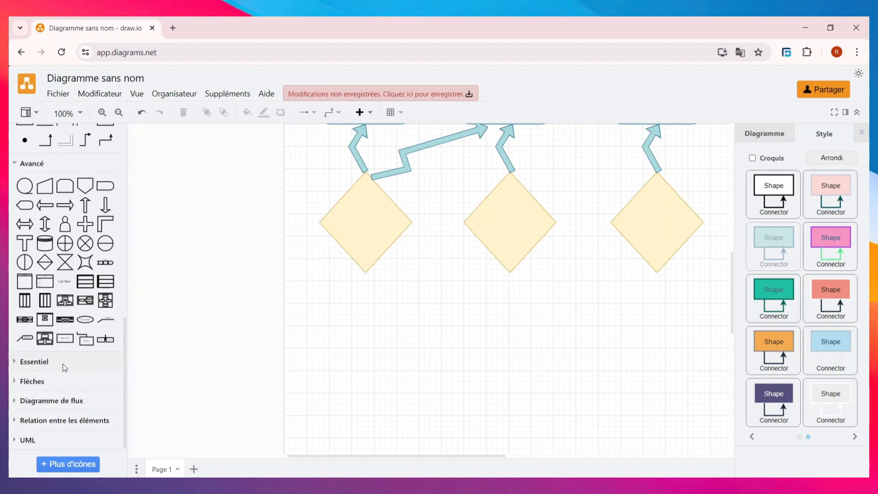
pyautogui.click(32, 381)
pyautogui.scroll(-3, 68, 366)
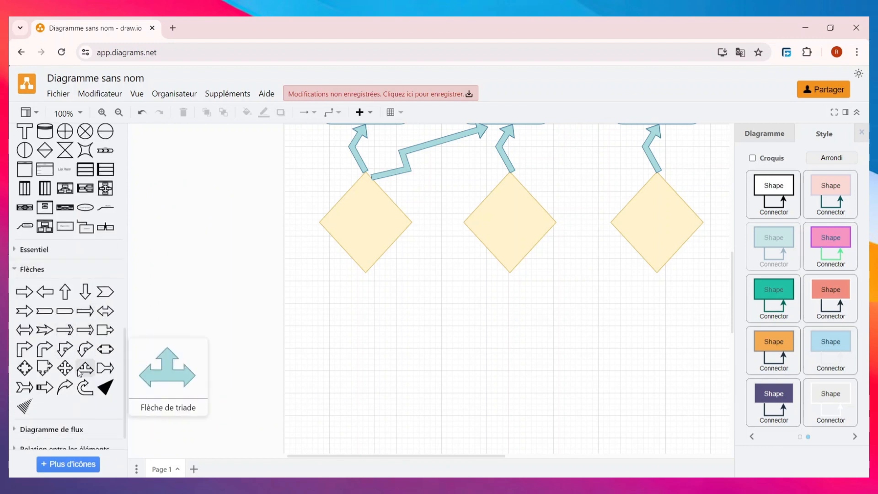
pyautogui.scroll(-1, 80, 374)
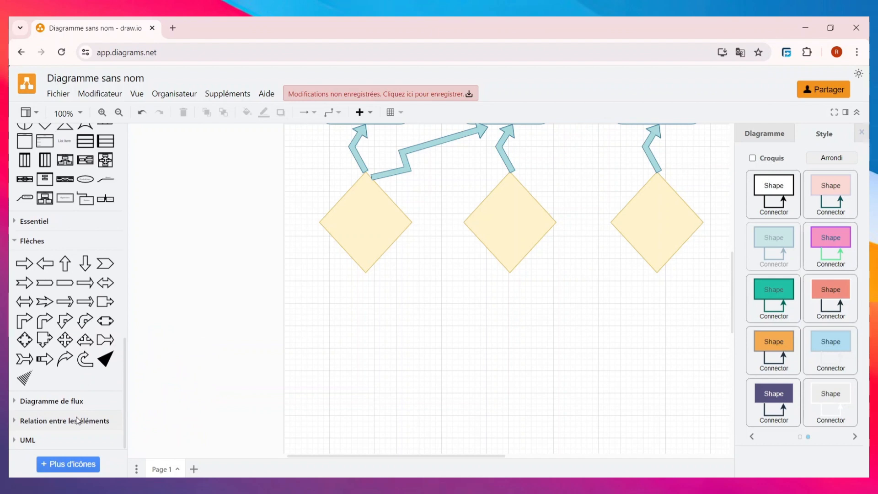
pyautogui.scroll(15, 90, 436)
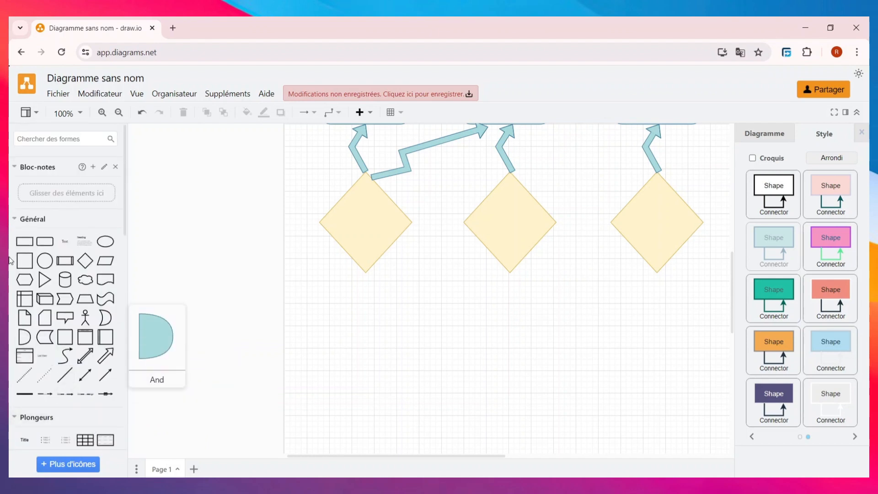
# Step: Label the left rounded rectangle "ordre de atache quotidienne"
pyautogui.scroll(3, 486, 152)
pyautogui.click(360, 184)
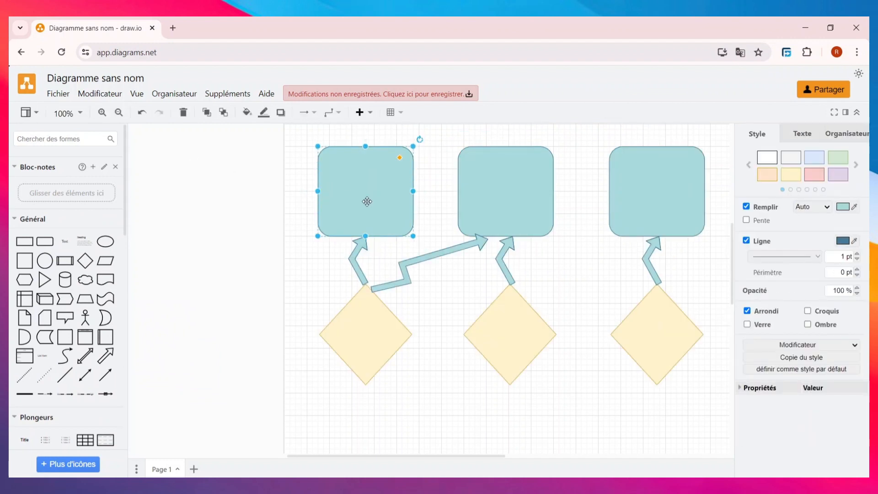
pyautogui.doubleClick(362, 201)
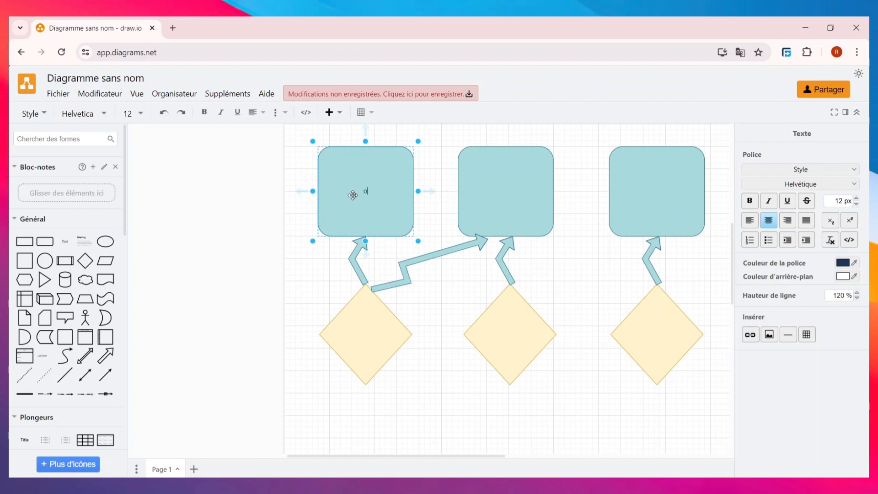
pyautogui.write('ordre de atache quotidienne')
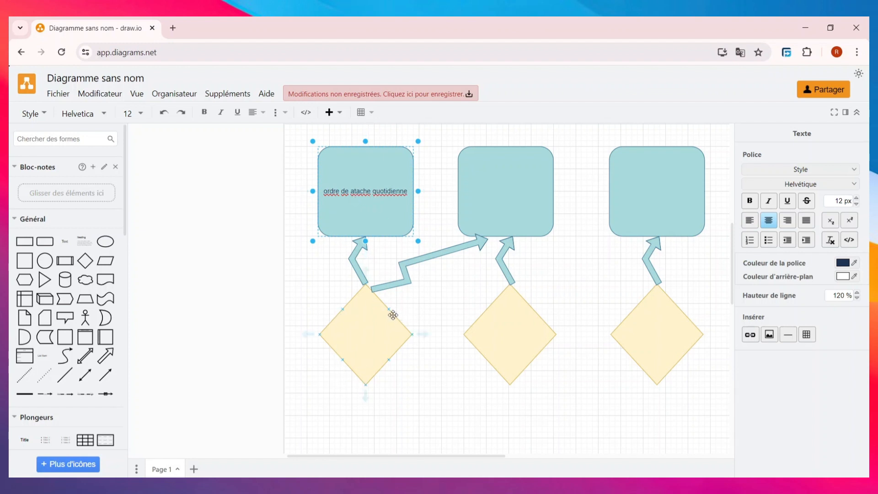
pyautogui.scroll(3, 434, 322)
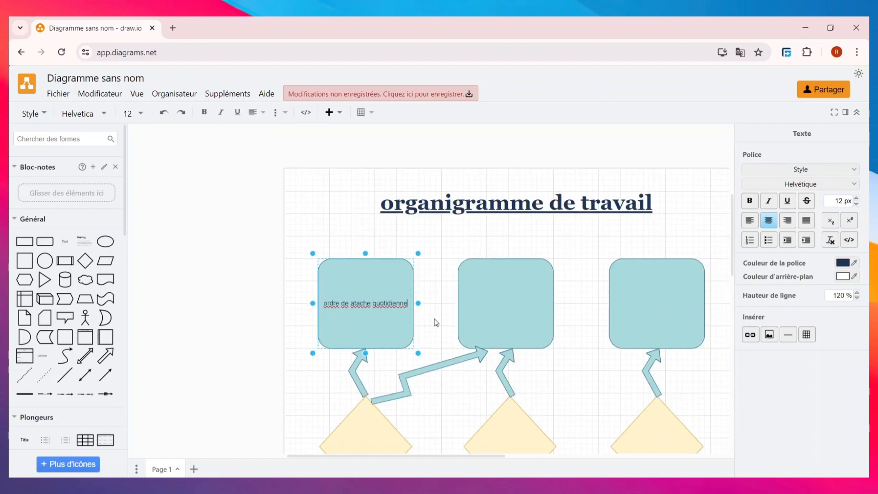
pyautogui.scroll(-4, 465, 298)
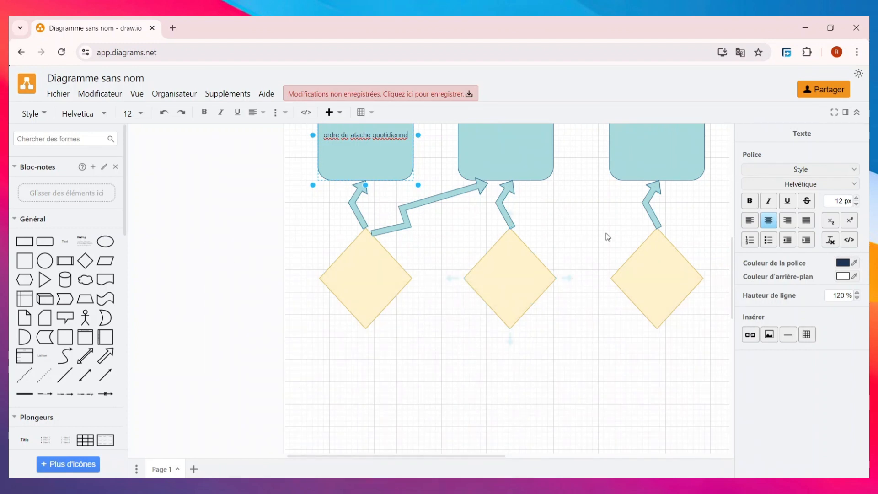
# Step: Start saving the diagram with Périphérique as its storage location
pyautogui.click(845, 94)
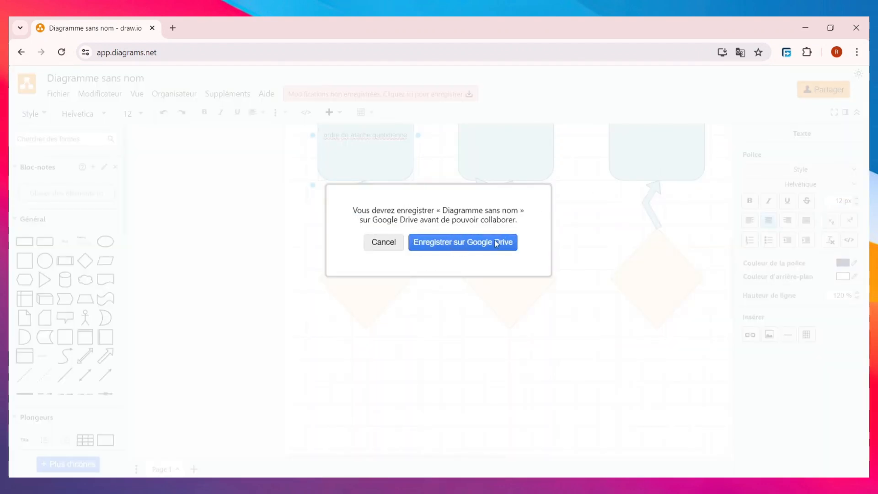
pyautogui.click(396, 244)
pyautogui.click(57, 93)
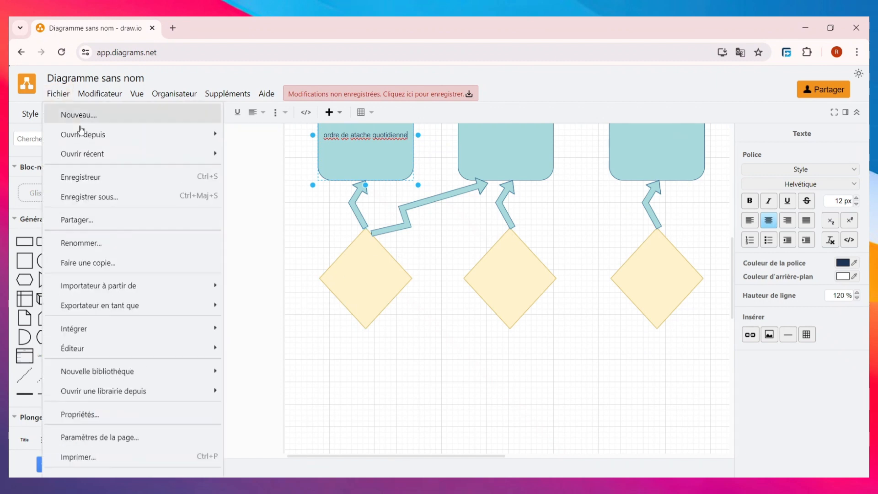
pyautogui.click(117, 182)
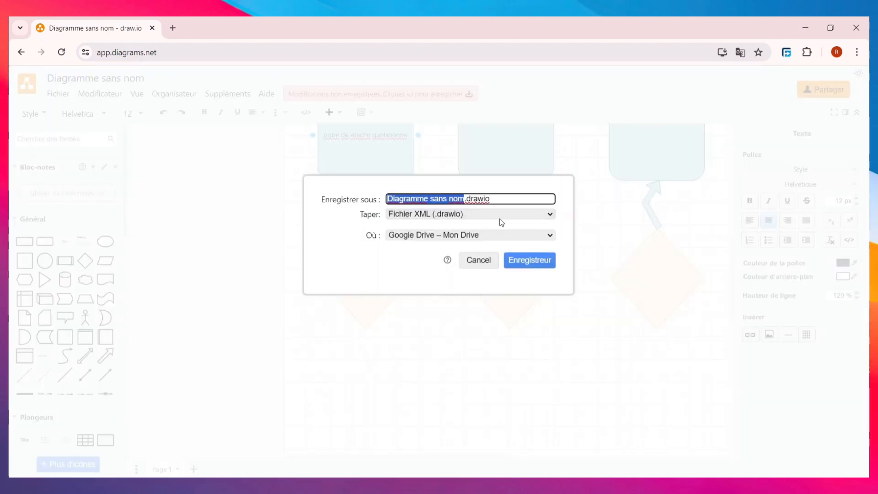
pyautogui.click(479, 235)
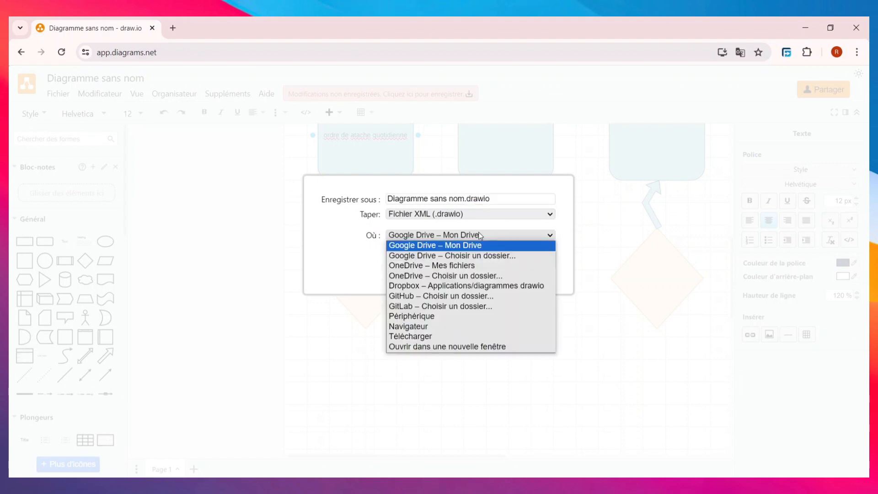
pyautogui.click(457, 316)
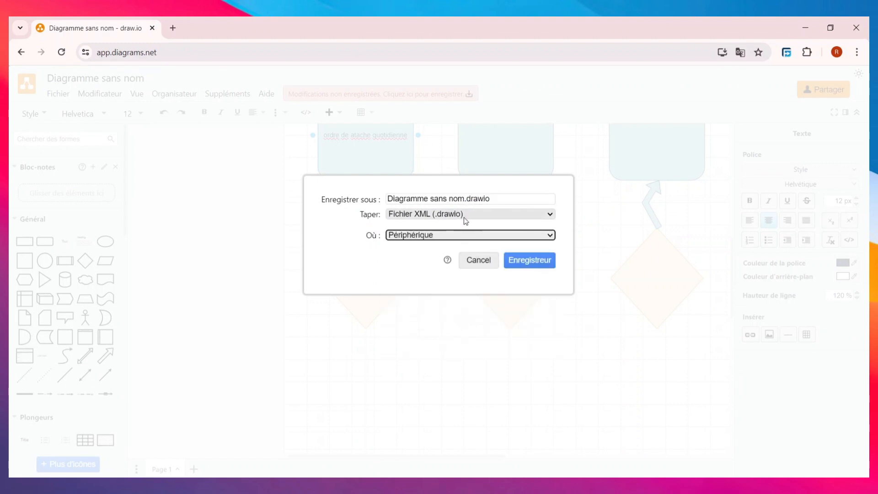
# Step: Name the file "flow de travauil" and proceed with saving it to the device
pyautogui.click(478, 199)
pyautogui.hotkey('ctrl', 'a')
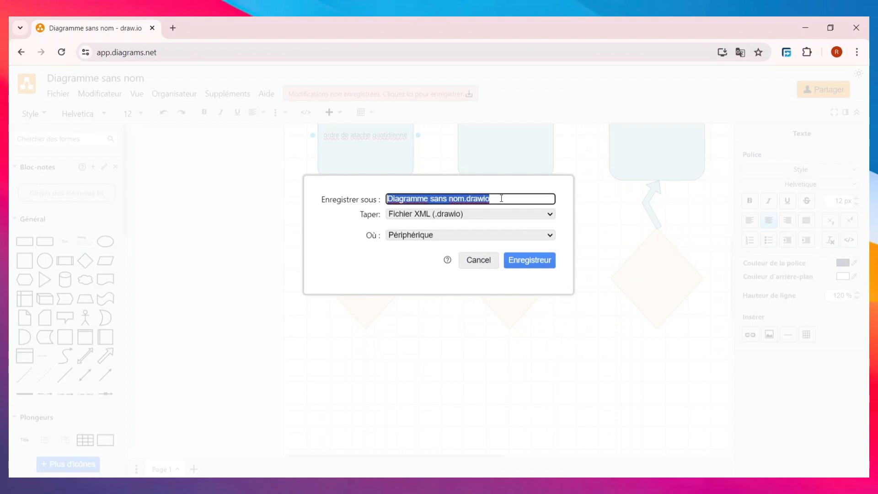
pyautogui.write('flow d')
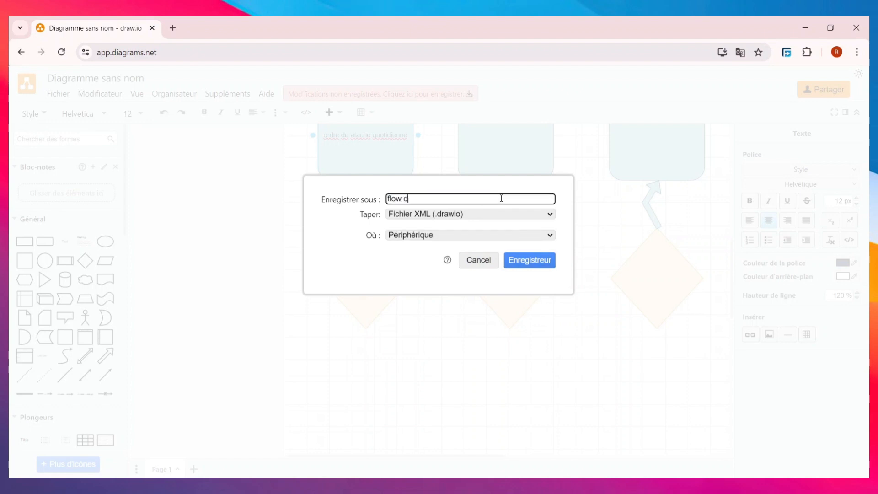
pyautogui.write('e travauil')
pyautogui.click(527, 260)
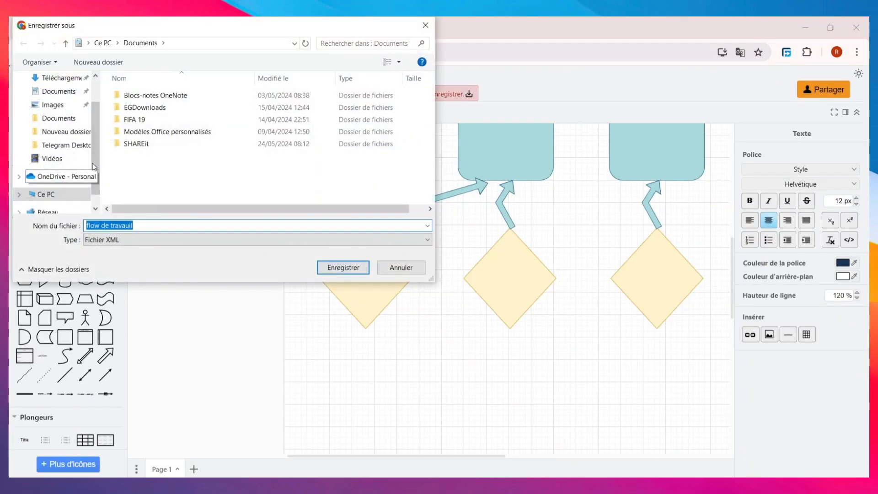
# Step: Save the XML file in the computer's Documents folder
pyautogui.click(53, 85)
pyautogui.click(54, 90)
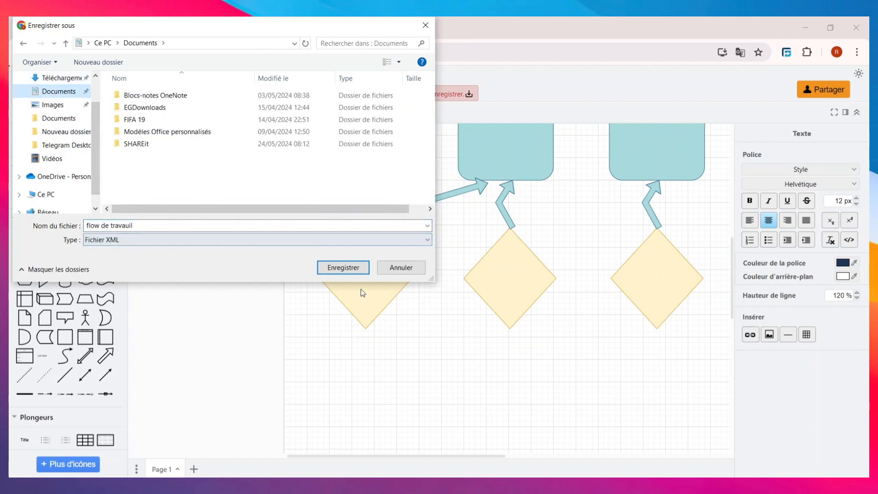
pyautogui.click(347, 267)
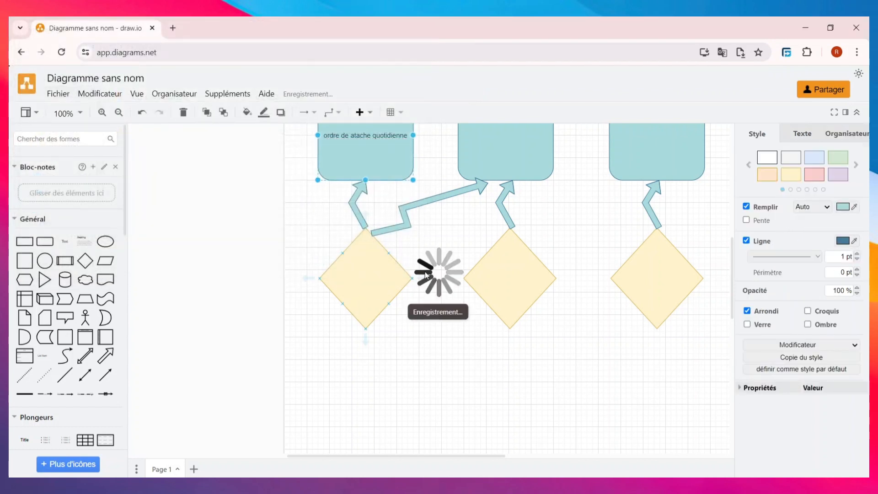